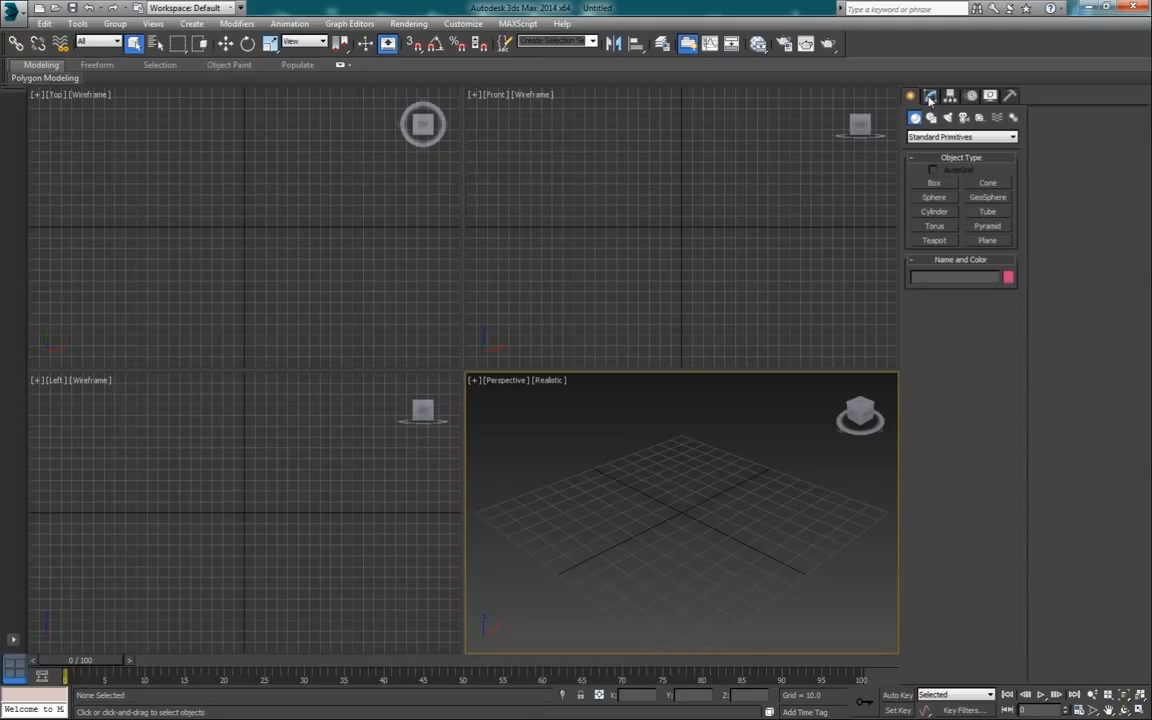
Enlarge the Perspective viewport and draw a low PHXSimulator box covering the home grid.
click(930, 96)
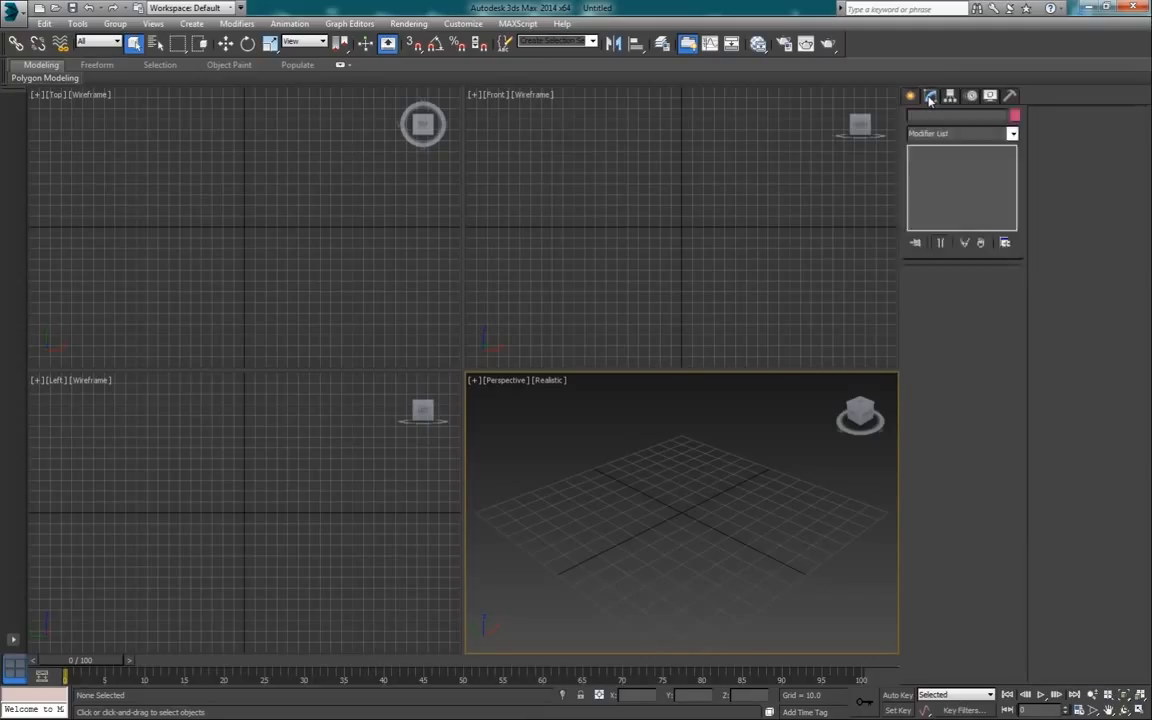
drag(468, 376, 342, 275)
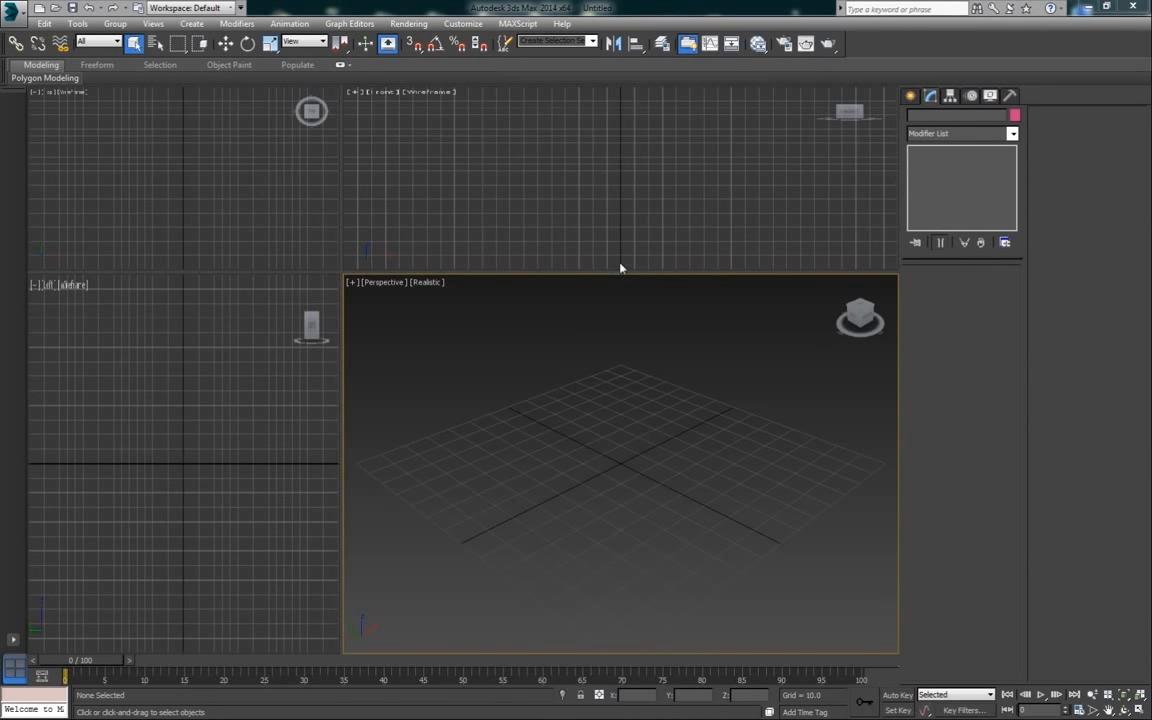
click(910, 97)
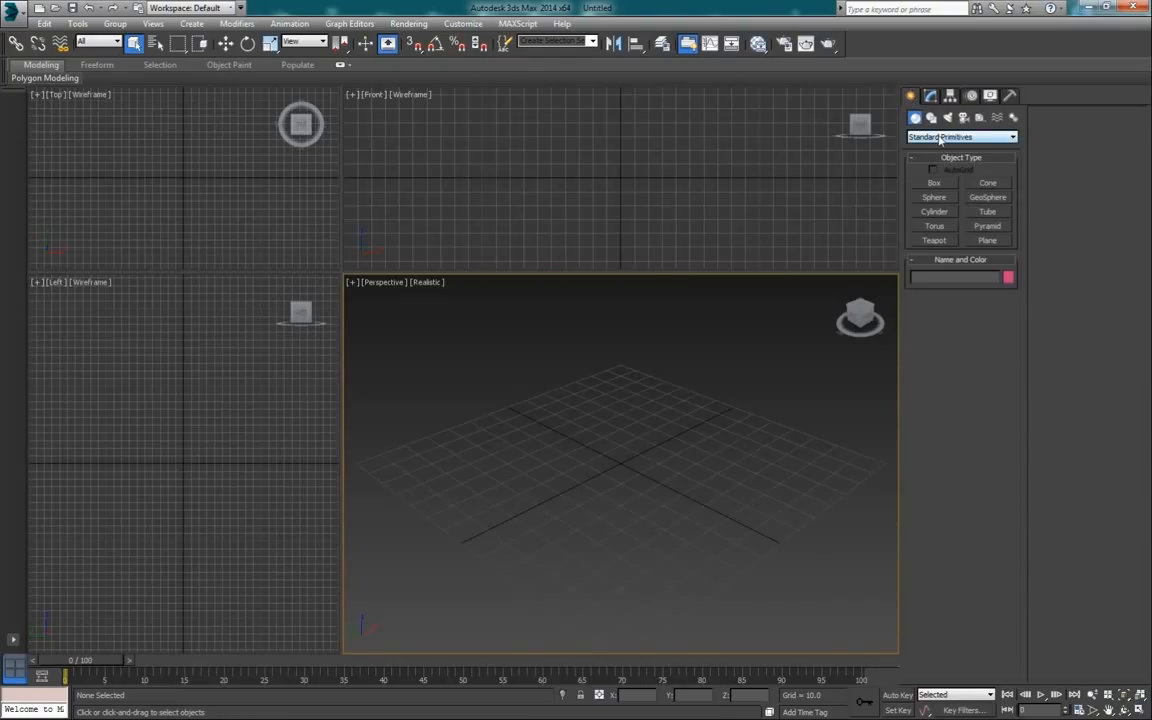
click(940, 137)
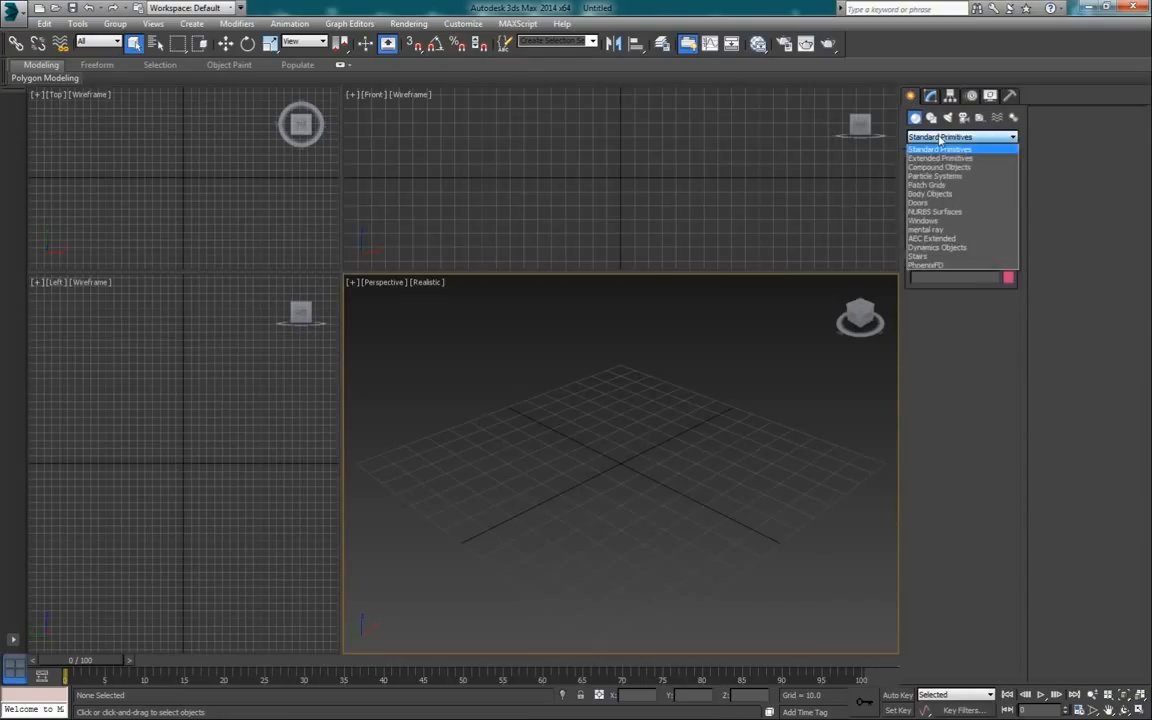
click(945, 253)
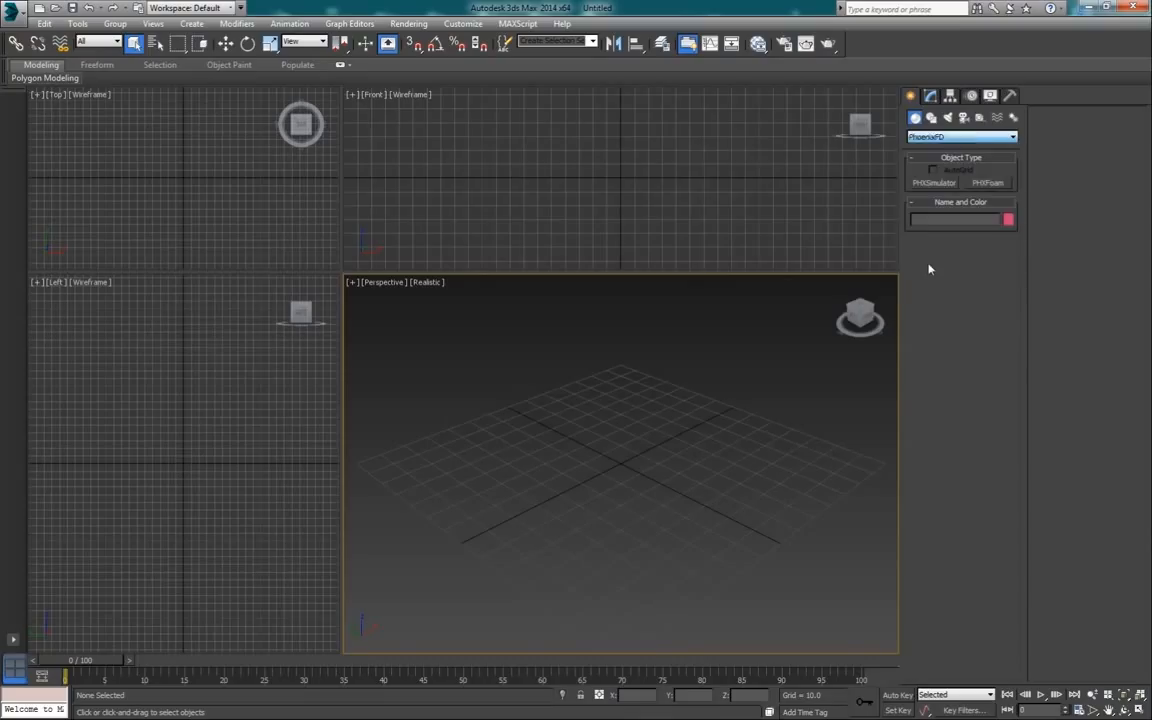
click(935, 183)
drag(400, 471, 854, 468)
click(859, 399)
Collapse the simulator's Output settings and expand its Simulation settings.
click(931, 96)
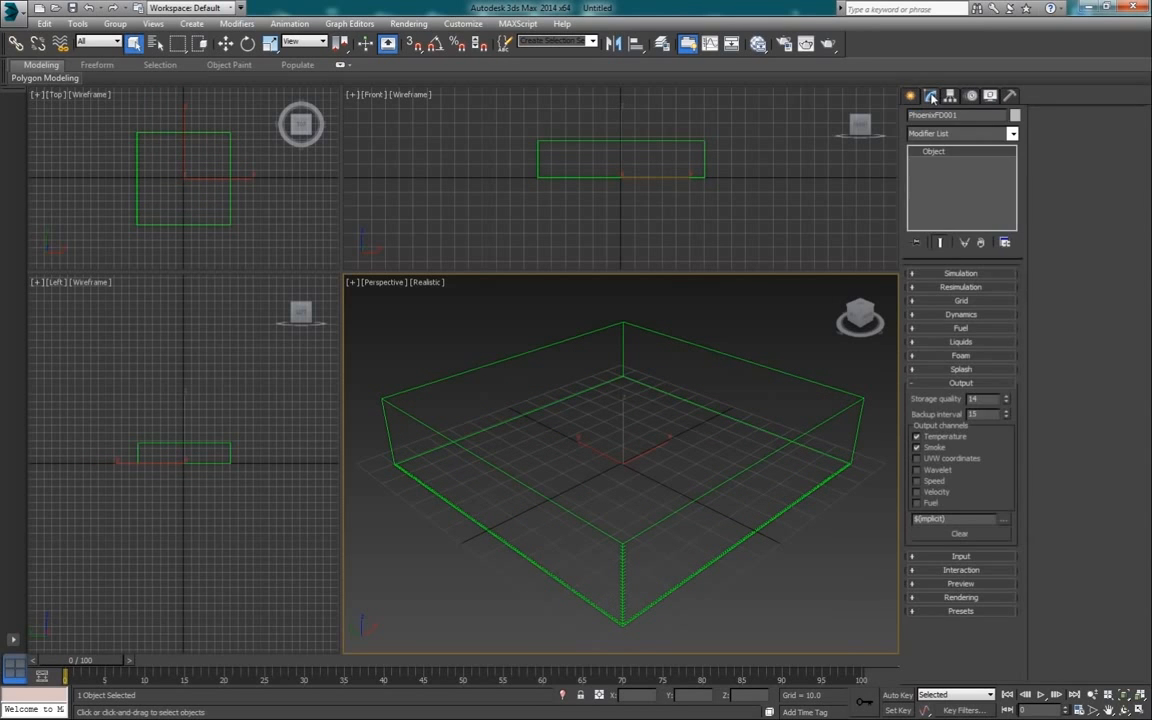
click(960, 383)
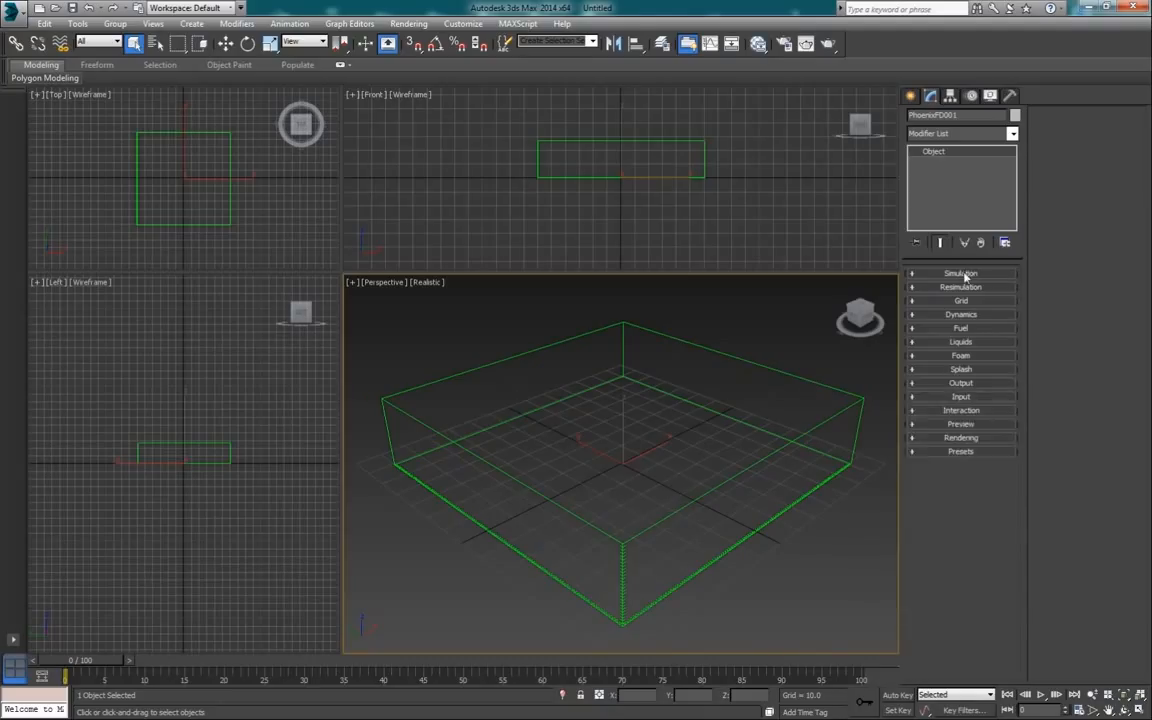
click(961, 274)
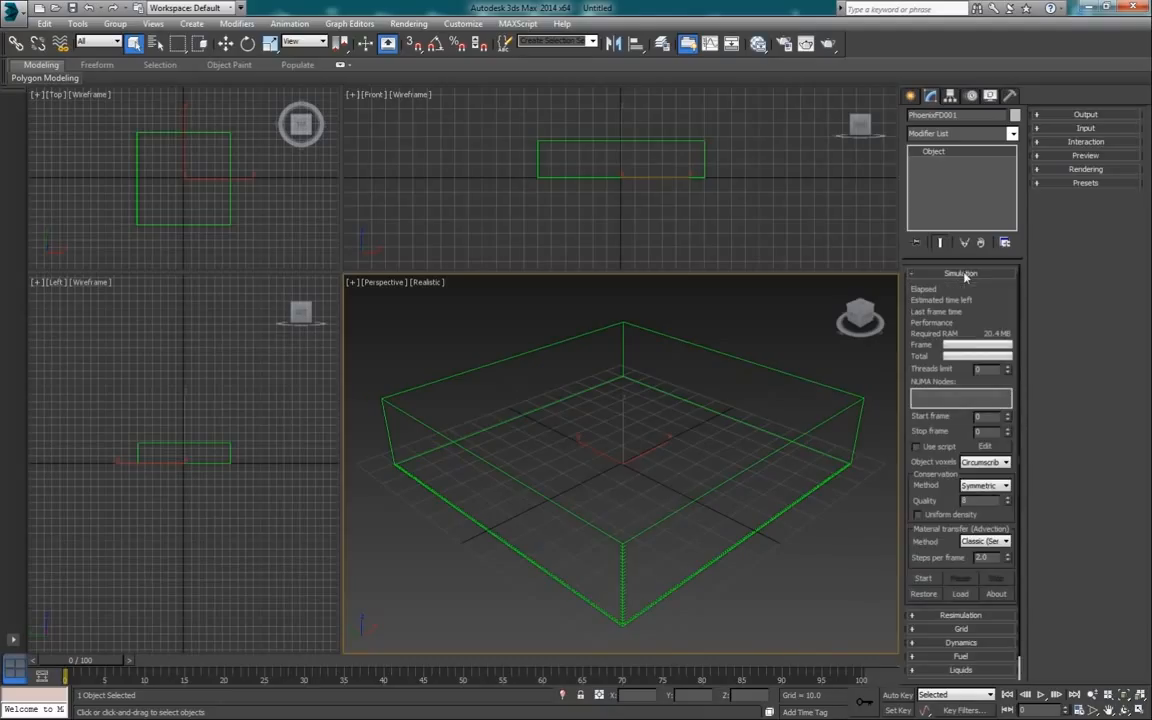
Create a sphere of radius 3 in the Top view, centred near the far edge inside the simulator.
click(910, 96)
click(962, 136)
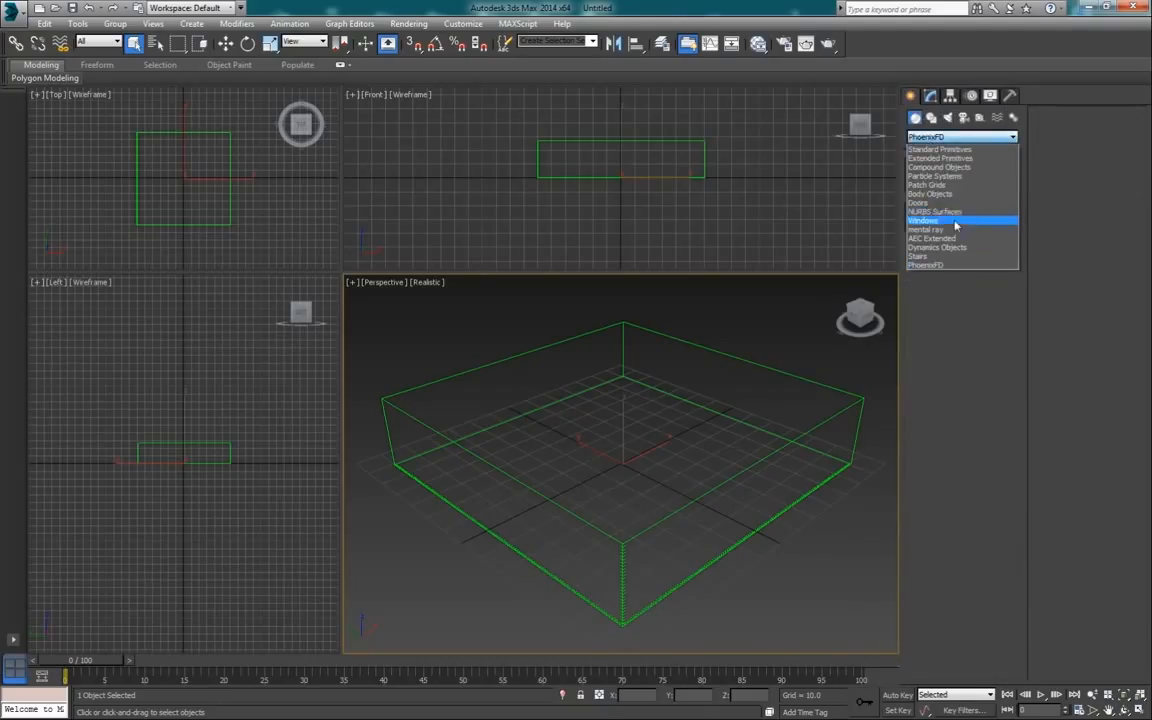
click(940, 149)
click(934, 197)
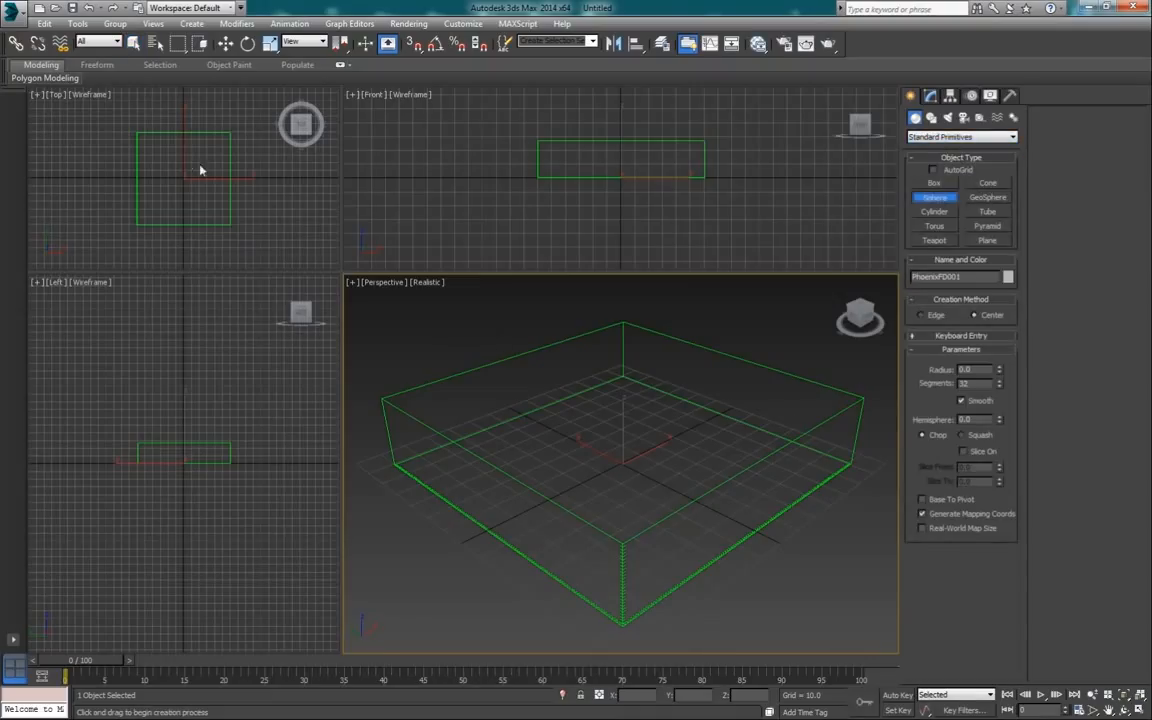
scroll(184, 148, up, 4)
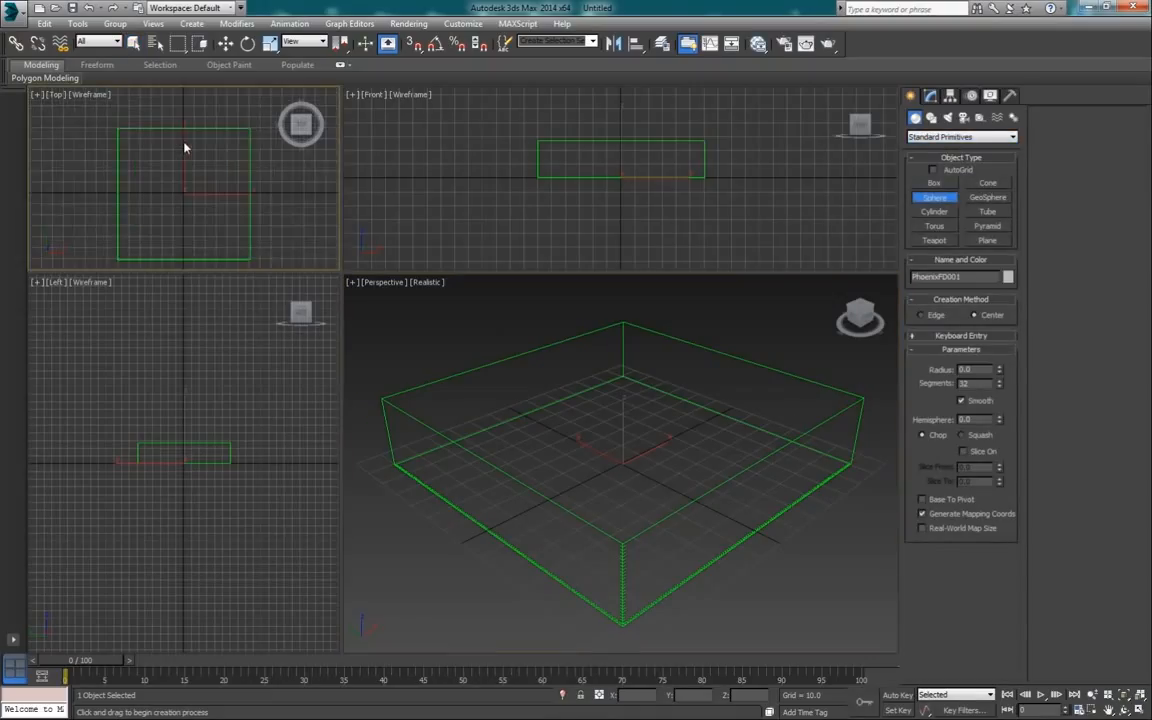
drag(184, 147, 185, 147)
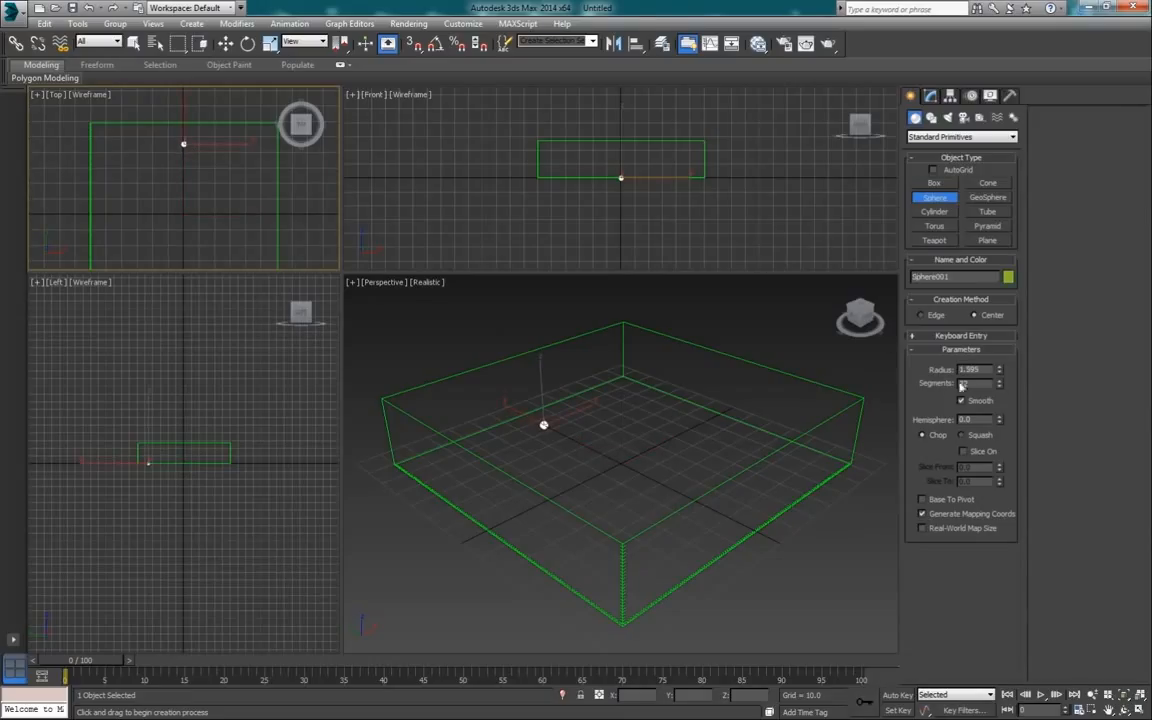
drag(986, 370, 952, 373)
text(5)
key(Return)
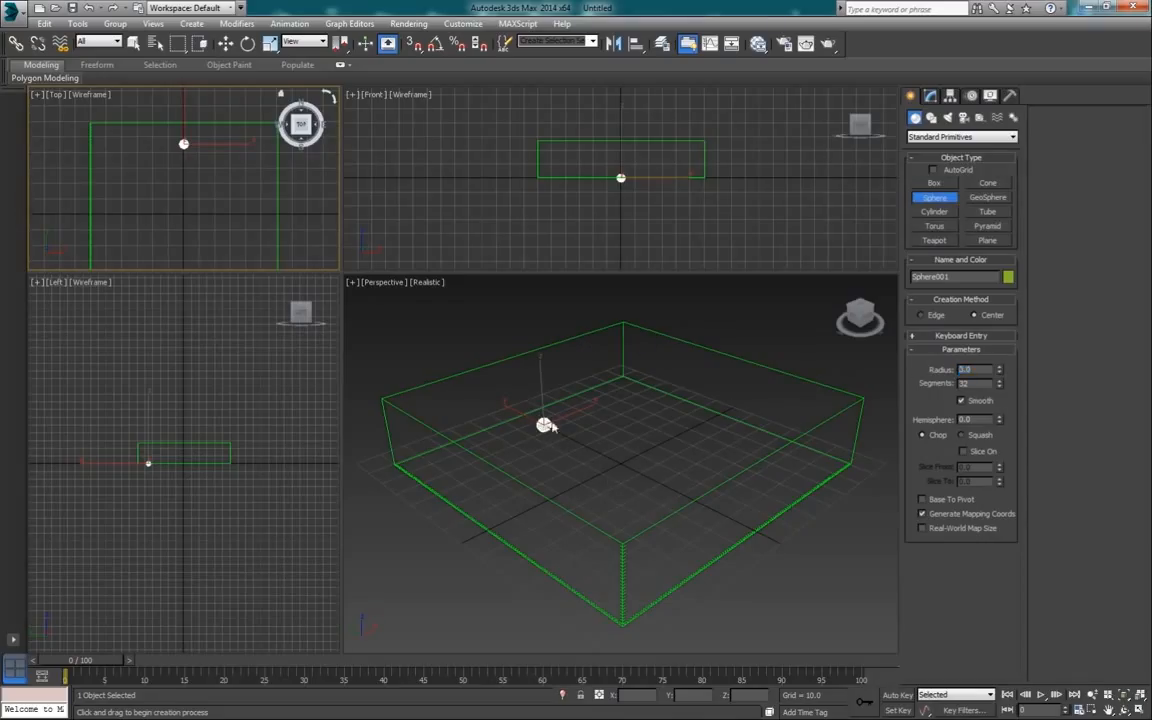
right_click(622, 427)
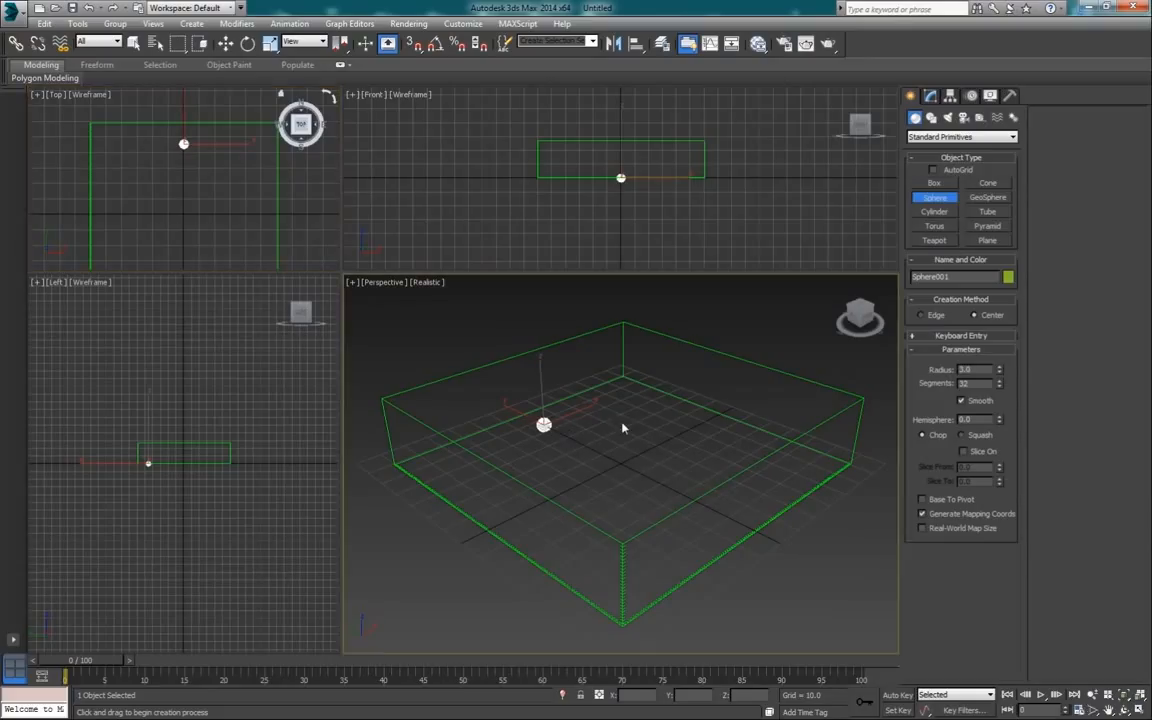
Create a PHXSource helper outside the simulator box in the Perspective view, beyond its far corner.
click(931, 96)
click(910, 96)
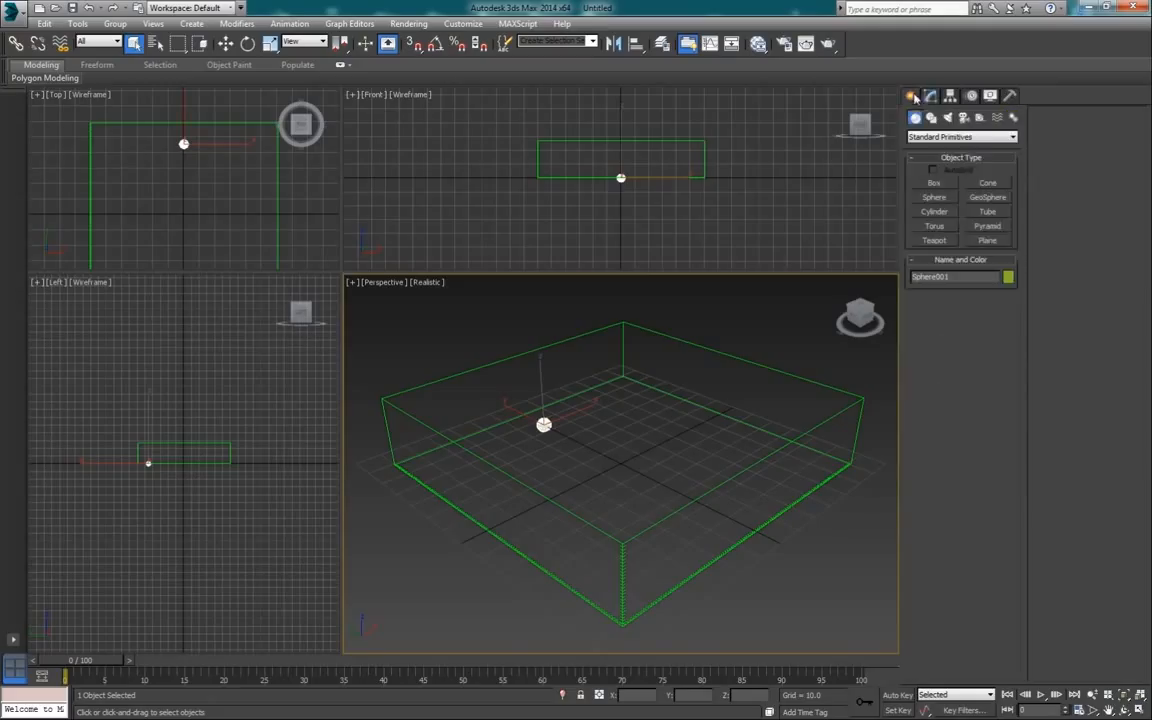
click(980, 117)
click(957, 137)
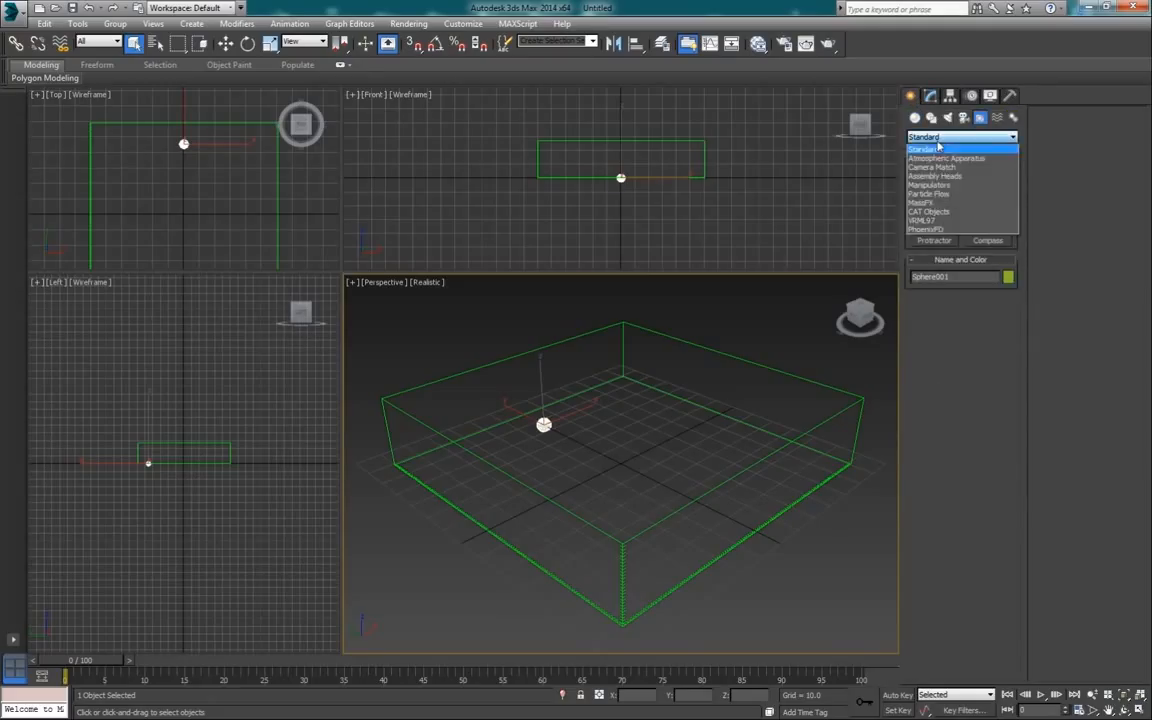
click(940, 226)
click(934, 183)
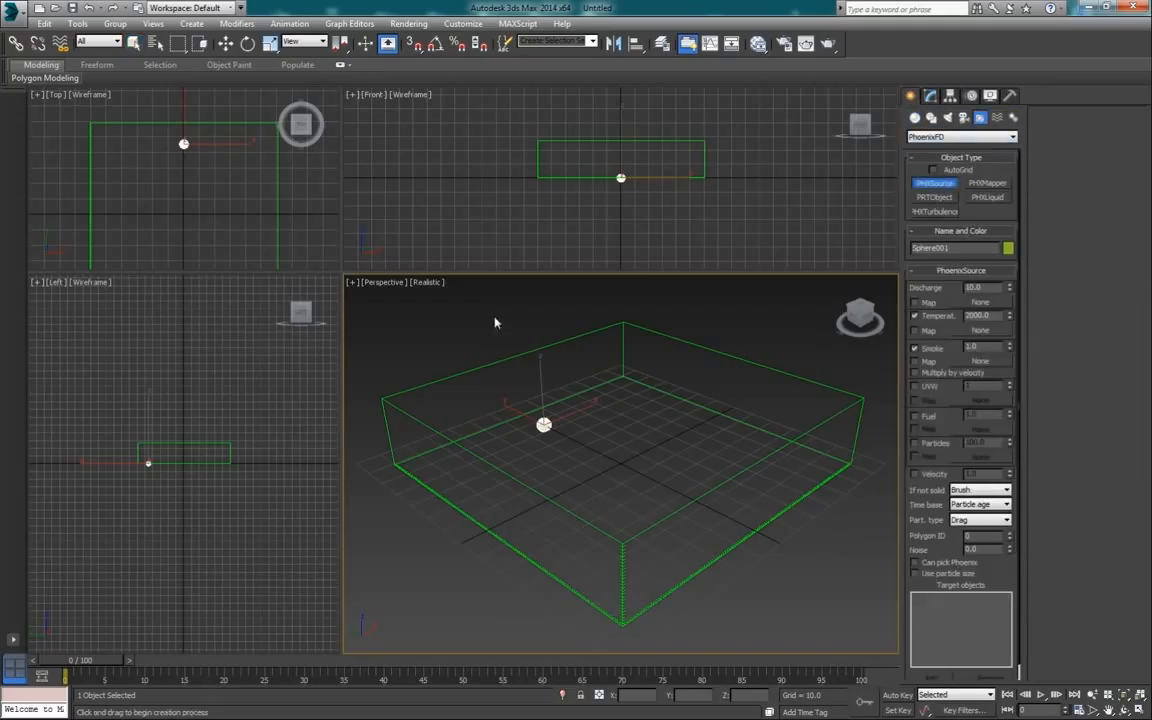
click(460, 386)
drag(463, 381, 465, 379)
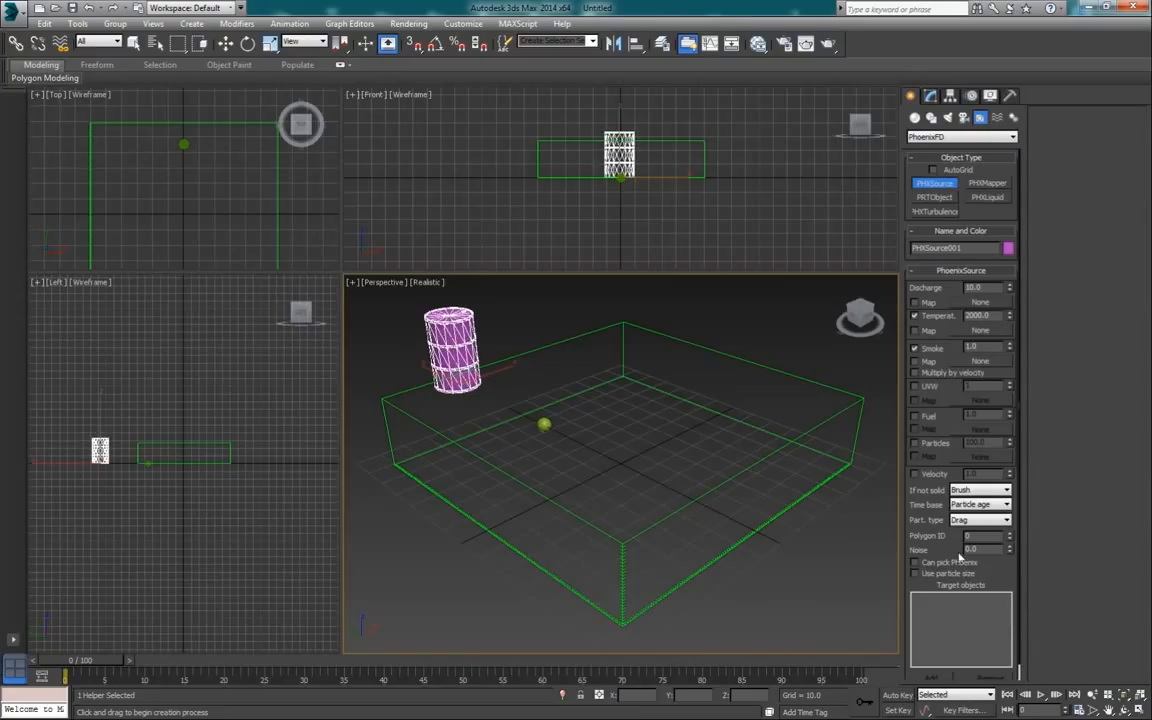
key(Escape)
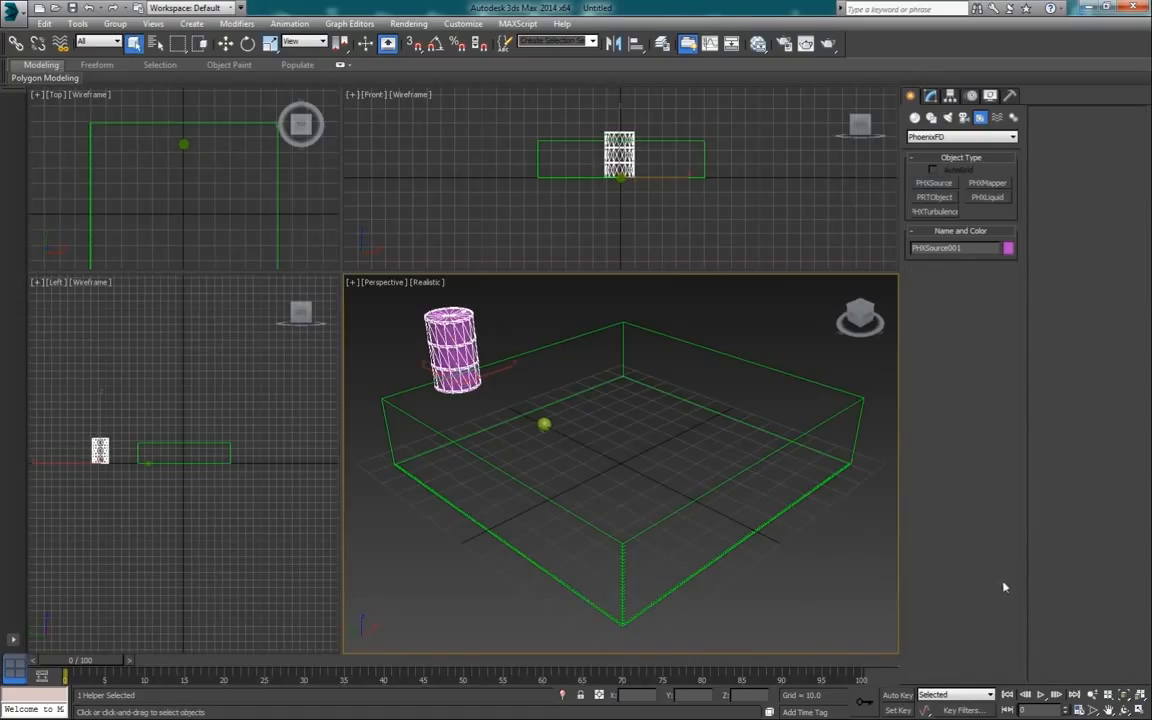
Add the sphere to the source's target objects and set If not solid to Inject.
click(930, 95)
click(931, 662)
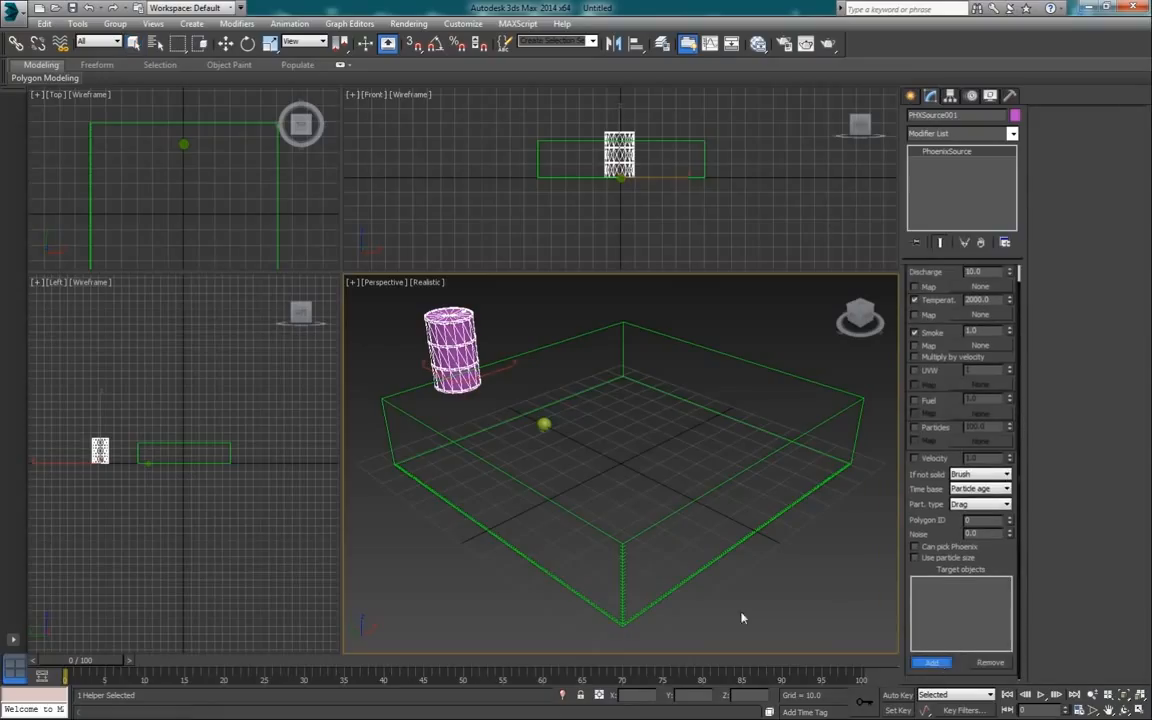
click(544, 426)
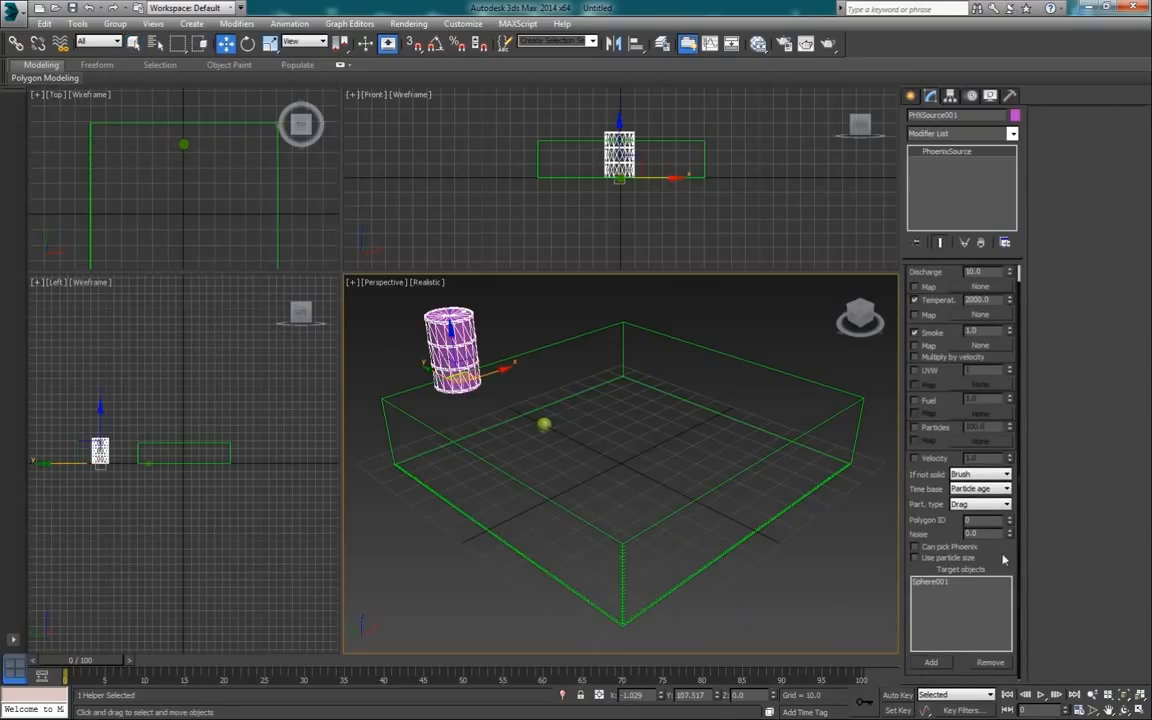
click(980, 474)
click(973, 488)
scroll(937, 485, up, 1)
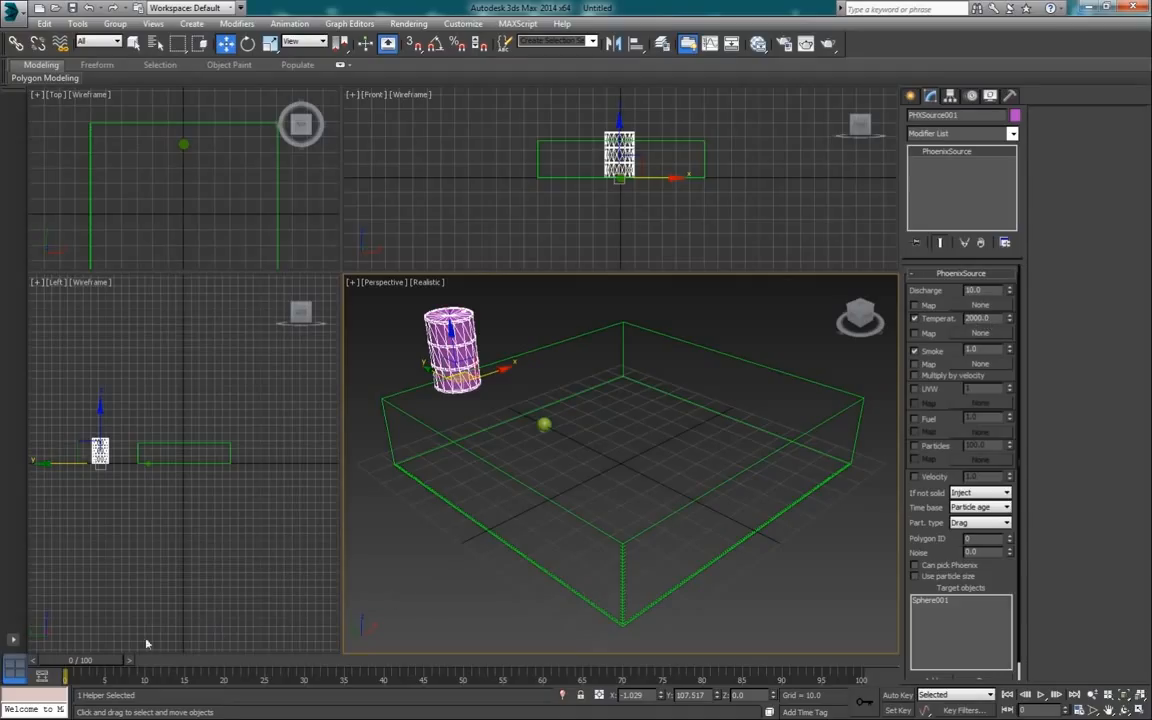
Move to frame 7 and set the source's Discharge to 0.
drag(121, 662, 178, 666)
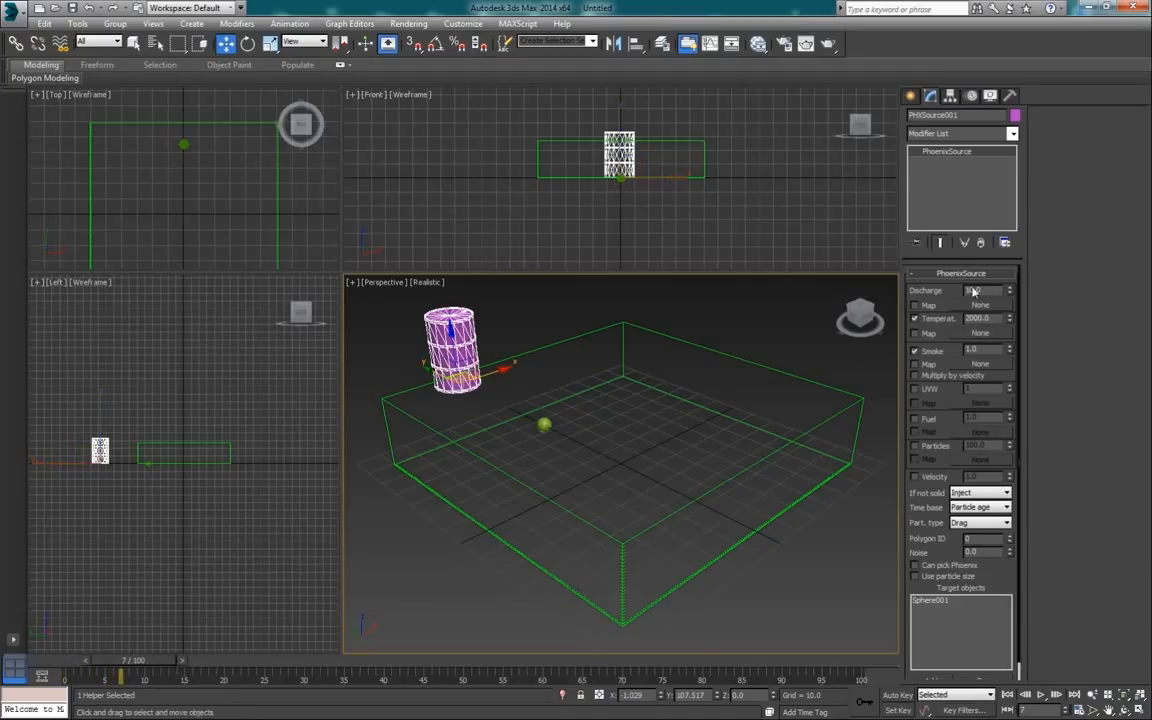
drag(993, 292, 924, 297)
text(0)
key(Return)
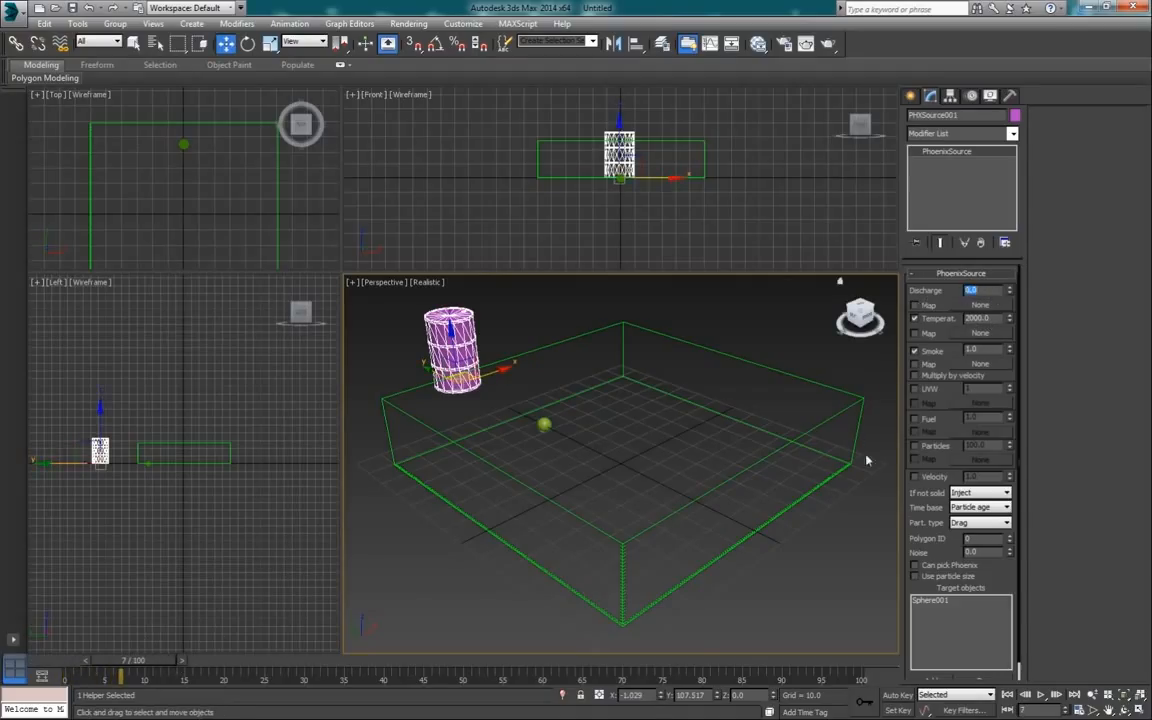
Turn on Auto Key, key the source's Discharge at frame 5, and set it to 30 at frame 6.
key(n)
click(83, 662)
click(77, 661)
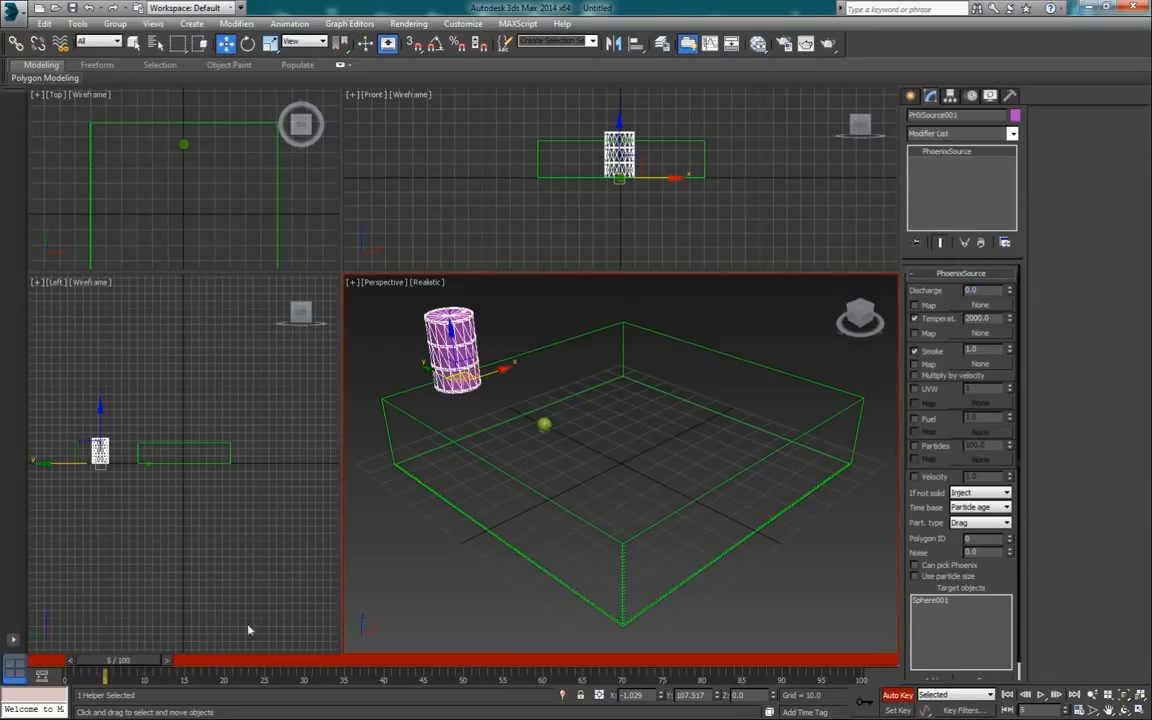
click(1010, 288)
click(174, 661)
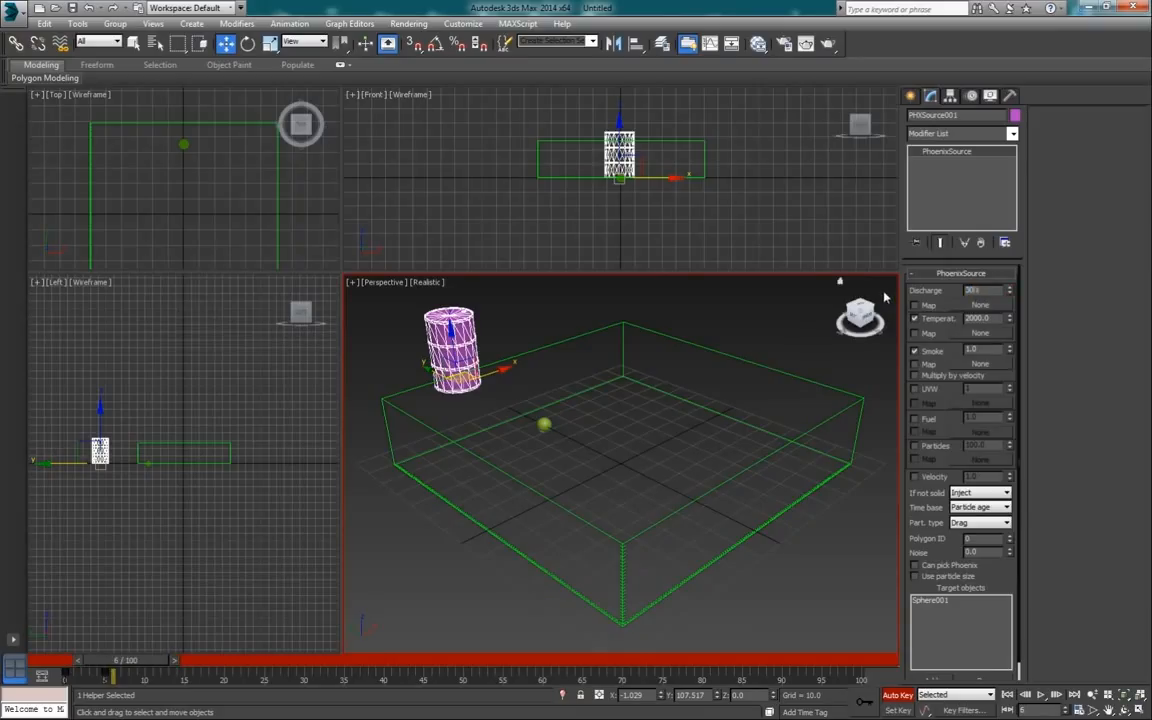
key(Return)
Key the source's Discharge back to 0 at frame 7 and turn off Auto Key.
click(175, 662)
drag(1000, 290, 912, 293)
text(0)
key(Return)
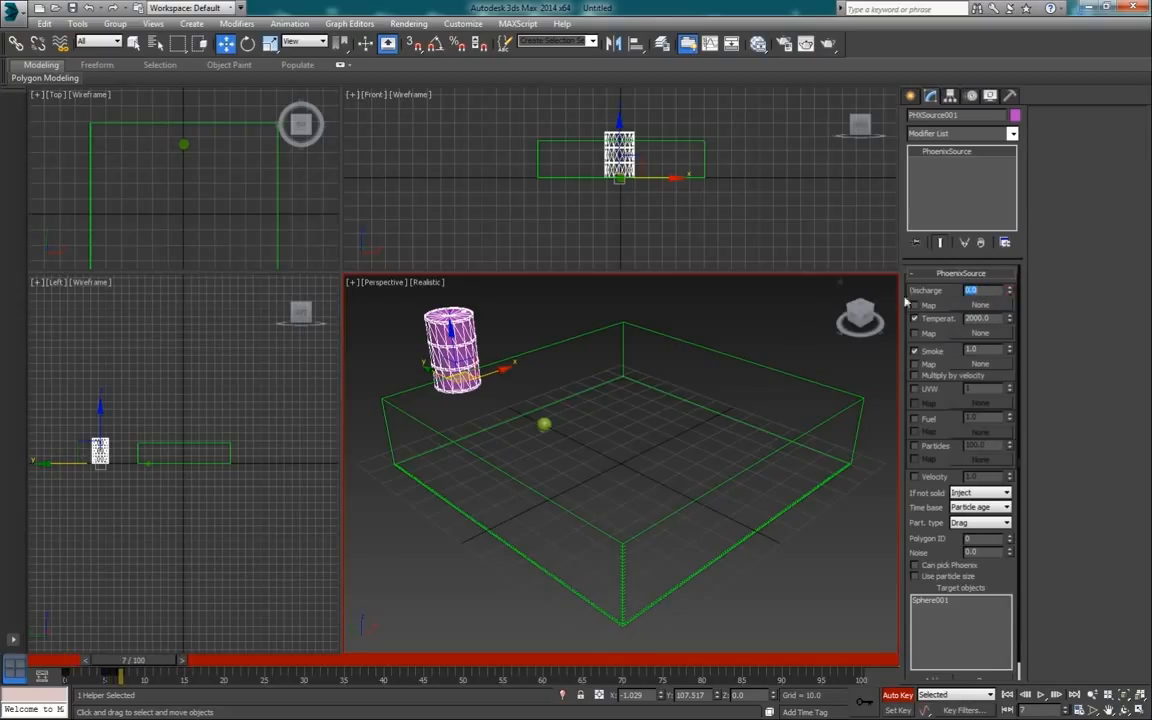
click(896, 698)
Select the simulator, run its simulation briefly and stop it.
click(543, 350)
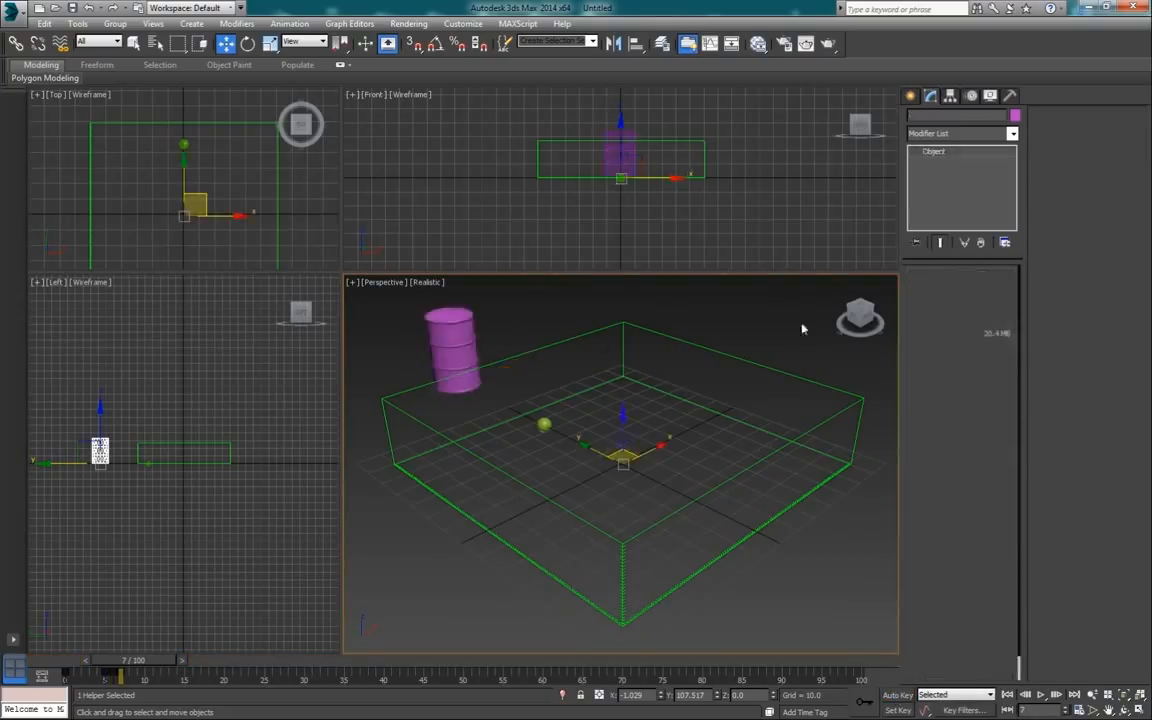
click(923, 579)
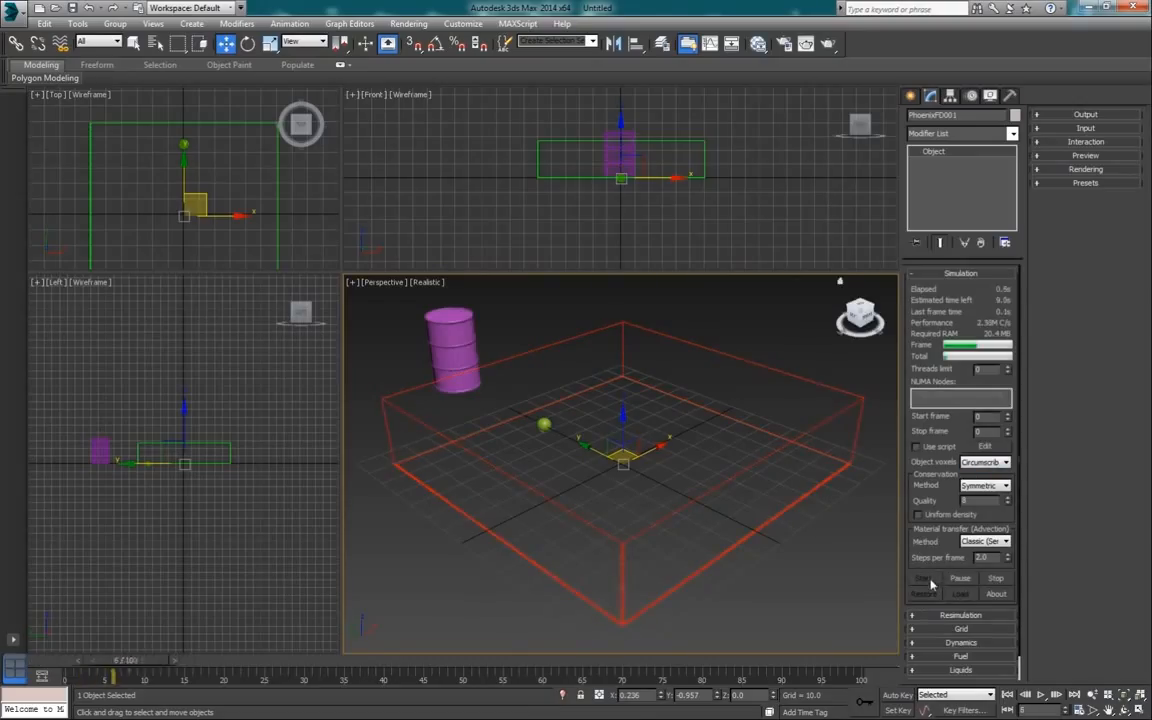
click(1003, 581)
Add the sphere to the simulator's Interaction exclude list.
click(710, 354)
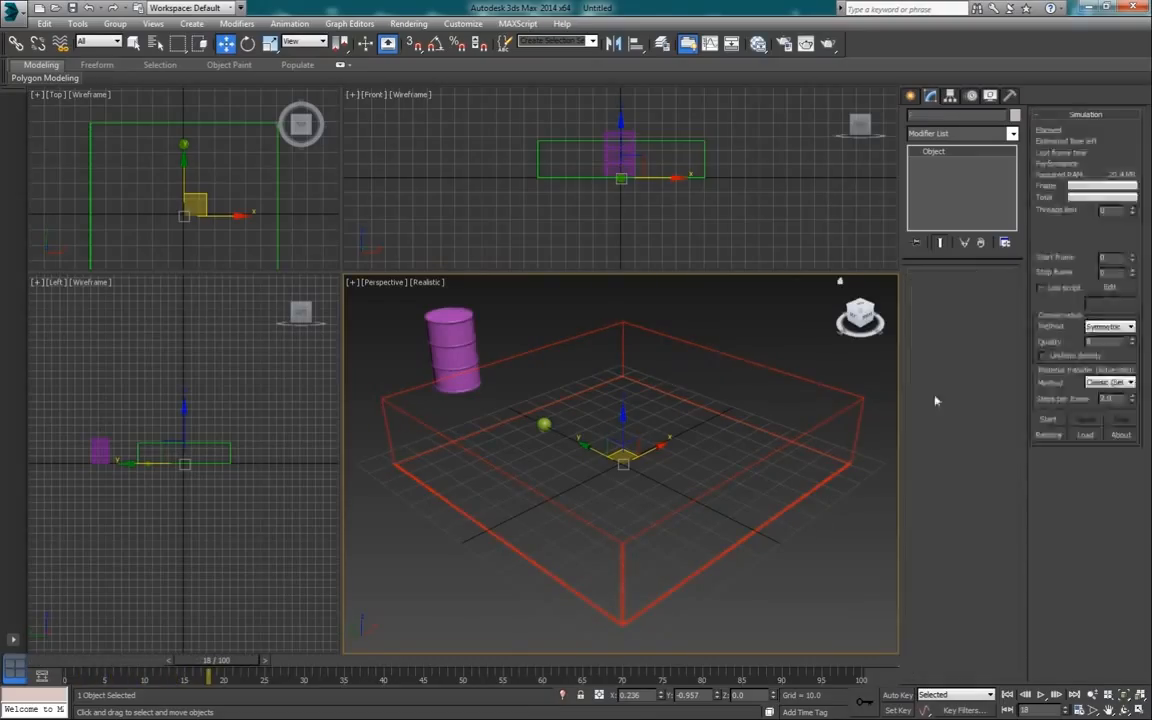
scroll(963, 482, down, 1)
click(1110, 142)
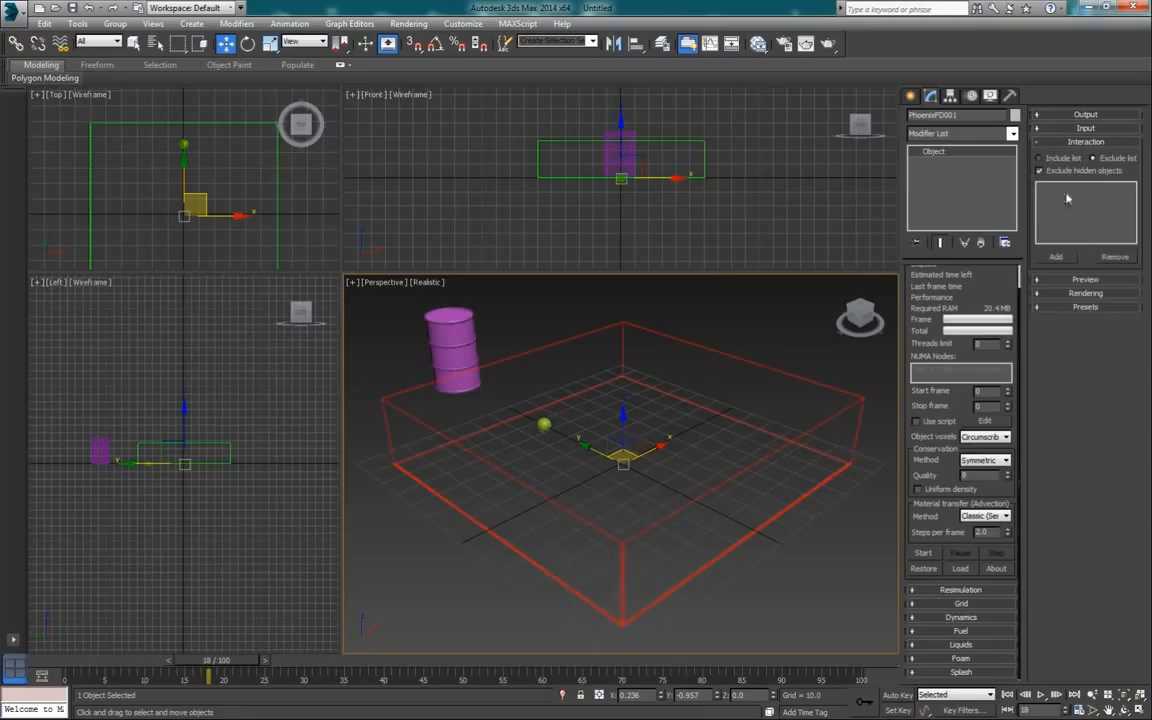
click(1056, 256)
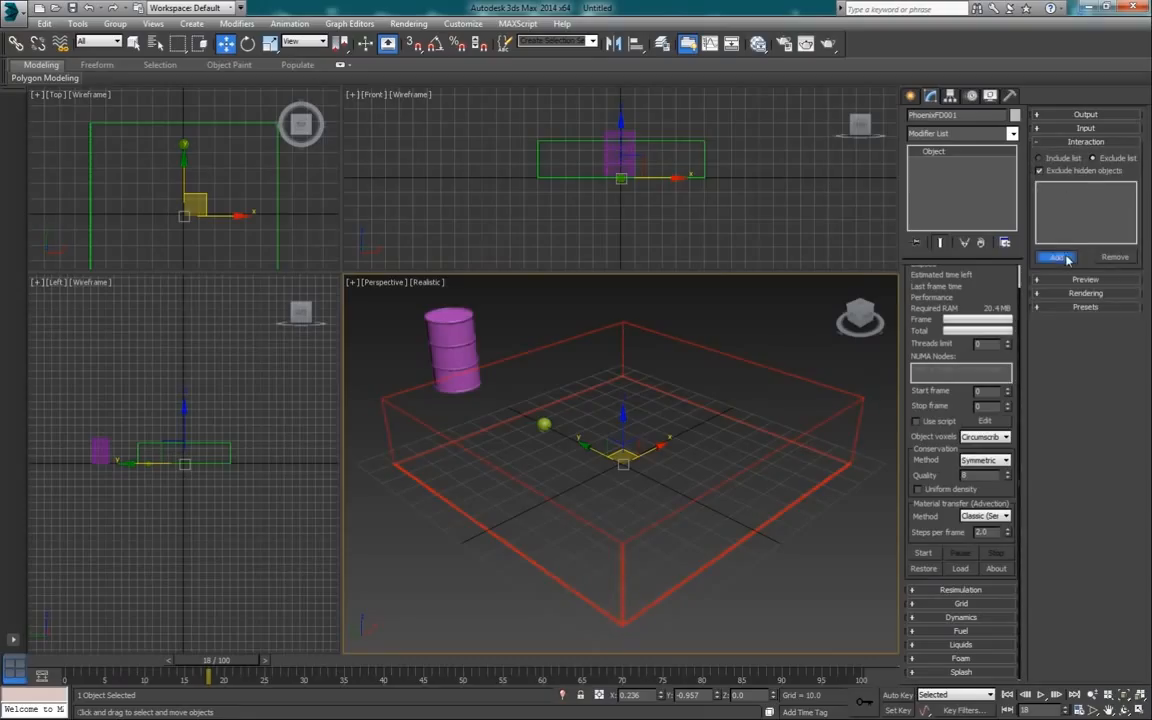
click(544, 426)
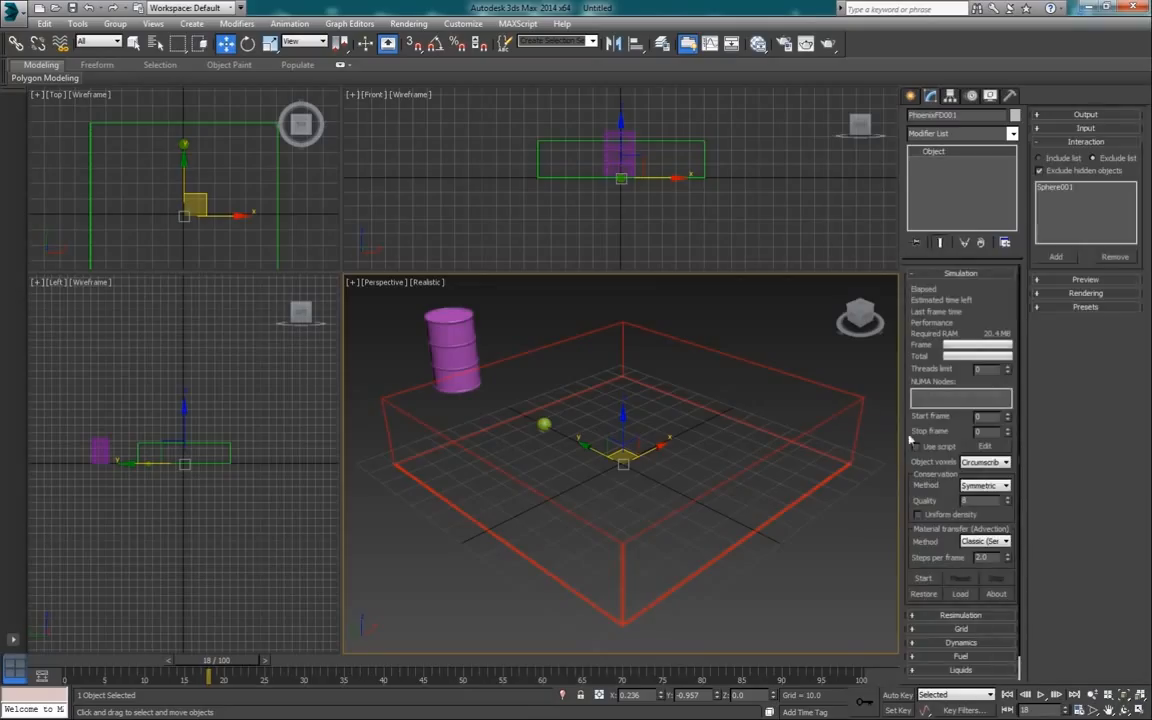
Check the If not solid mode of the PHX source and reselect the simulator.
click(442, 340)
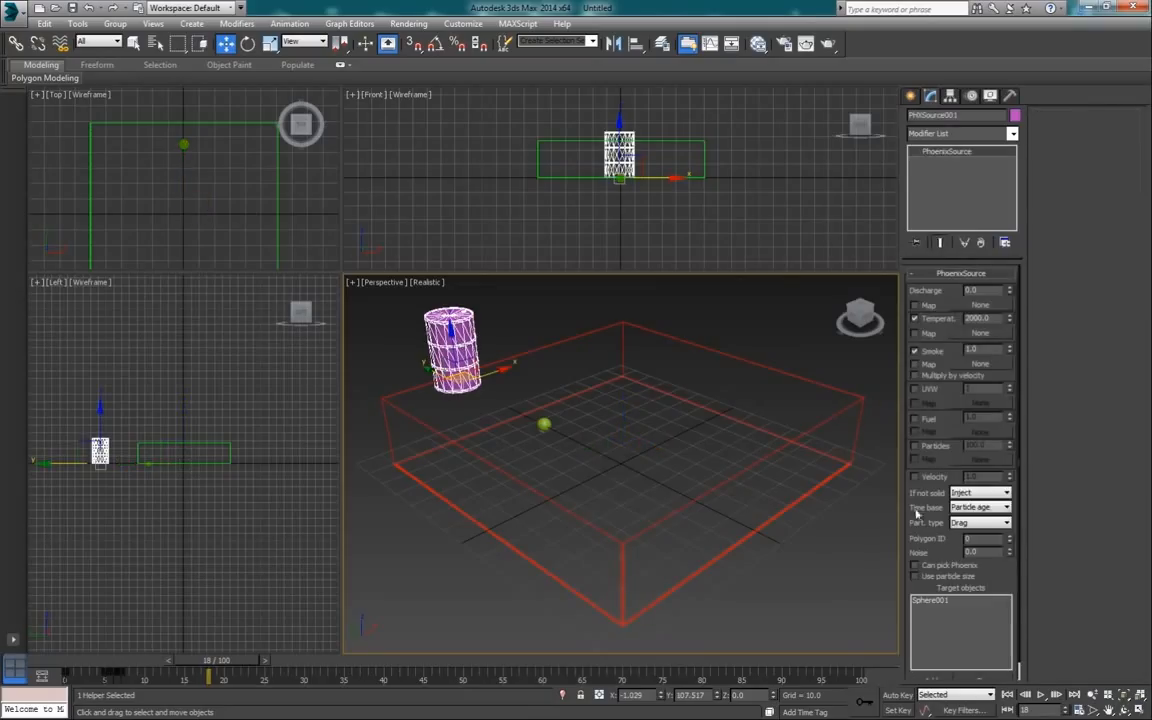
click(968, 494)
click(962, 502)
click(782, 380)
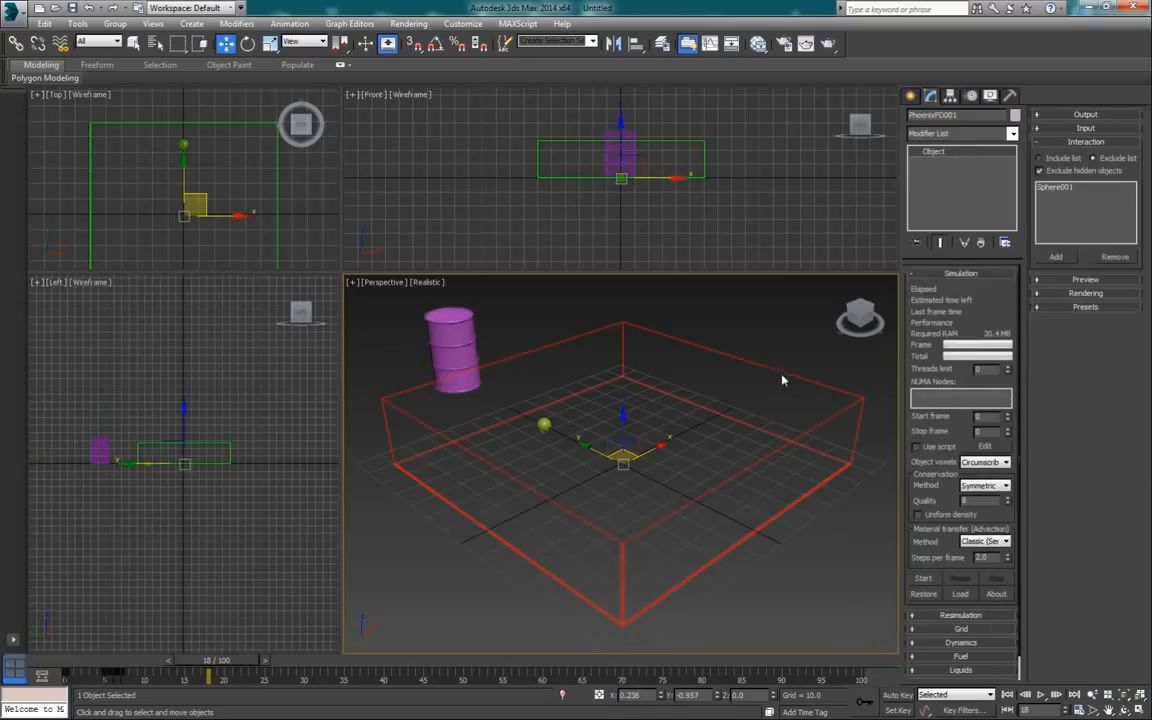
Run the simulation briefly to test the smoke burst with the sphere excluded, and stop it.
click(924, 580)
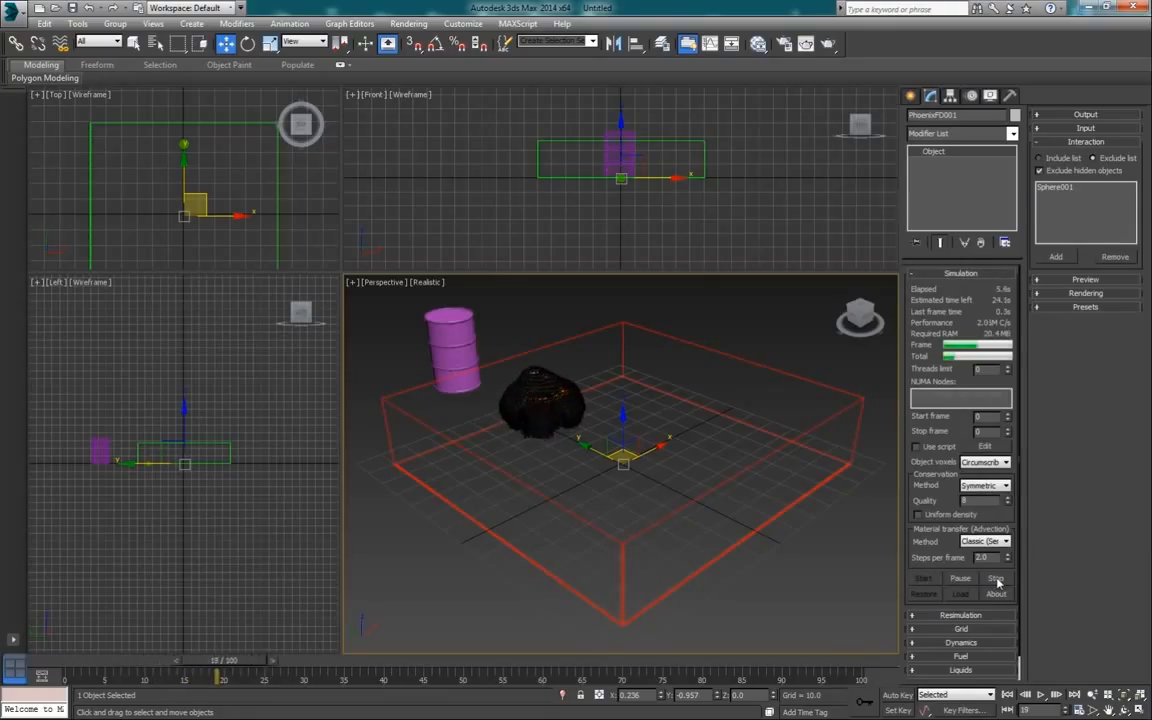
click(996, 580)
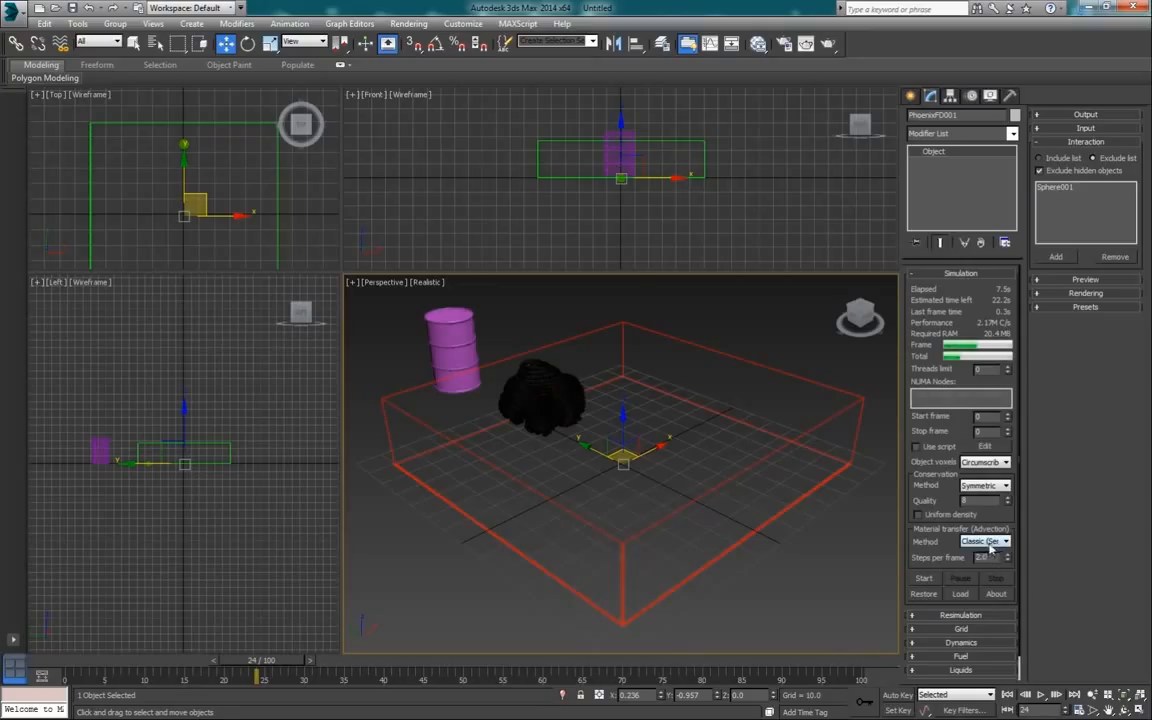
Set the simulator's material transfer method to Multi-Pass with 1 step per frame.
click(992, 542)
click(987, 581)
drag(991, 559, 933, 568)
text(1)
key(Return)
Set the simulator's conservation quality to 50, leaving its method on Symmetric.
double_click(975, 503)
drag(937, 501, 938, 498)
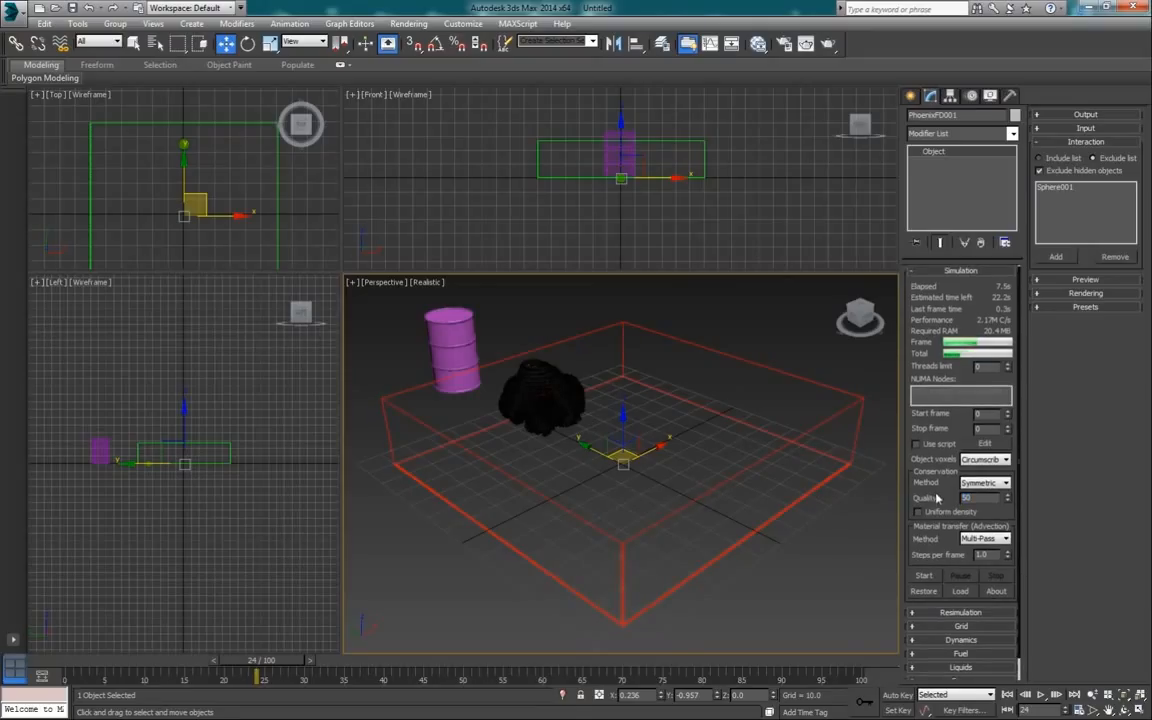
click(983, 487)
click(983, 487)
drag(943, 497, 943, 500)
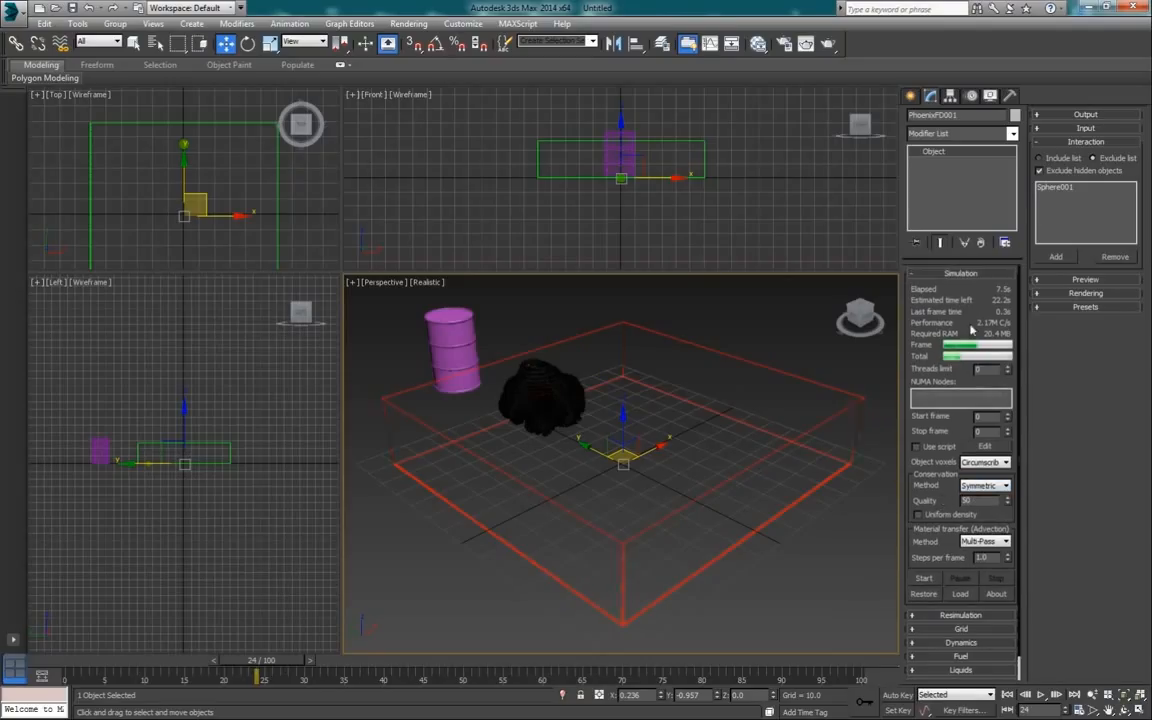
Set the simulator's Adaptive Grid to Speed.
click(1091, 144)
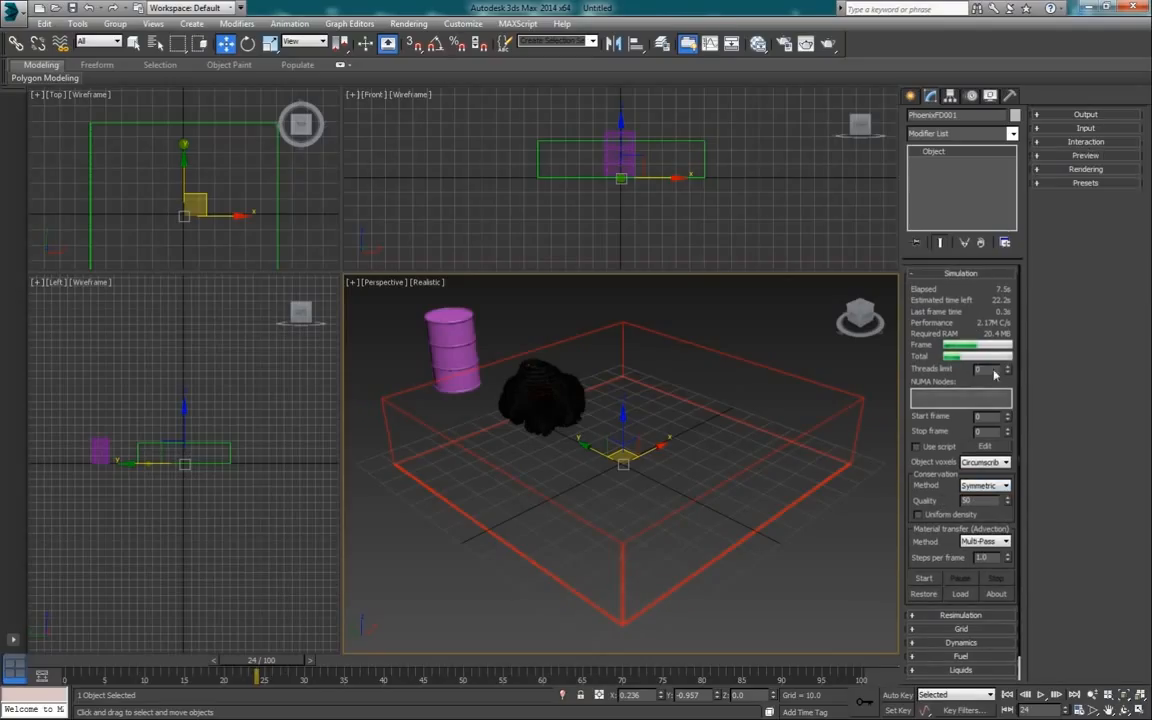
click(962, 630)
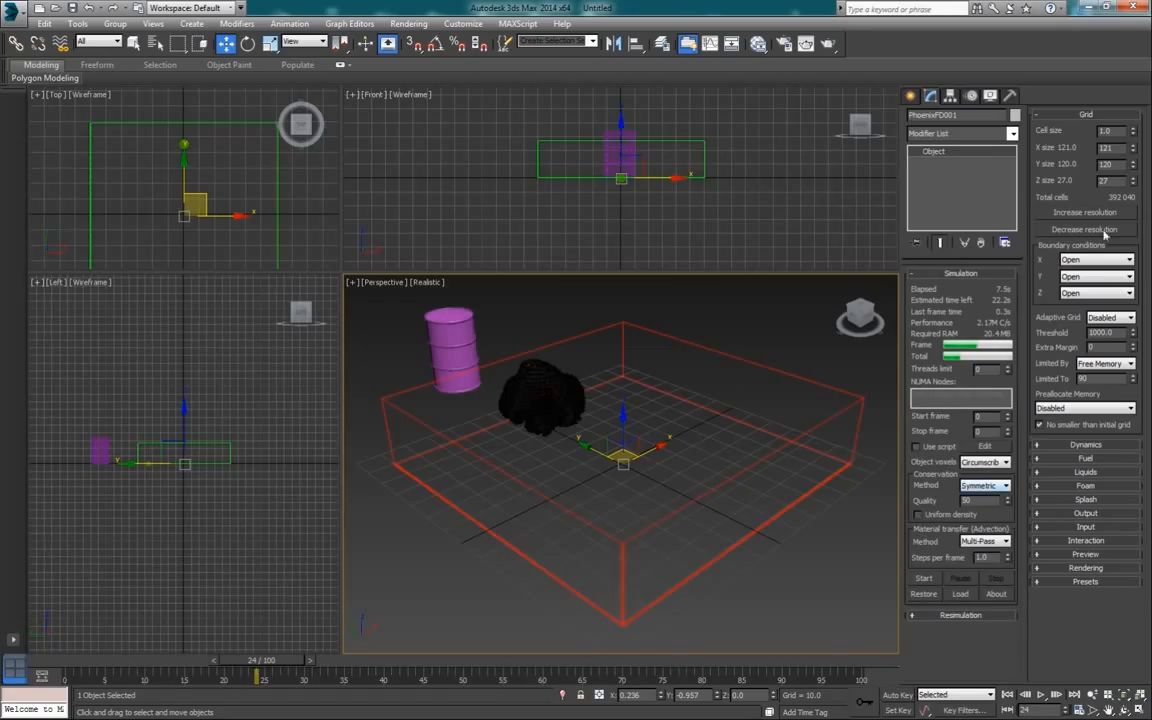
click(1110, 317)
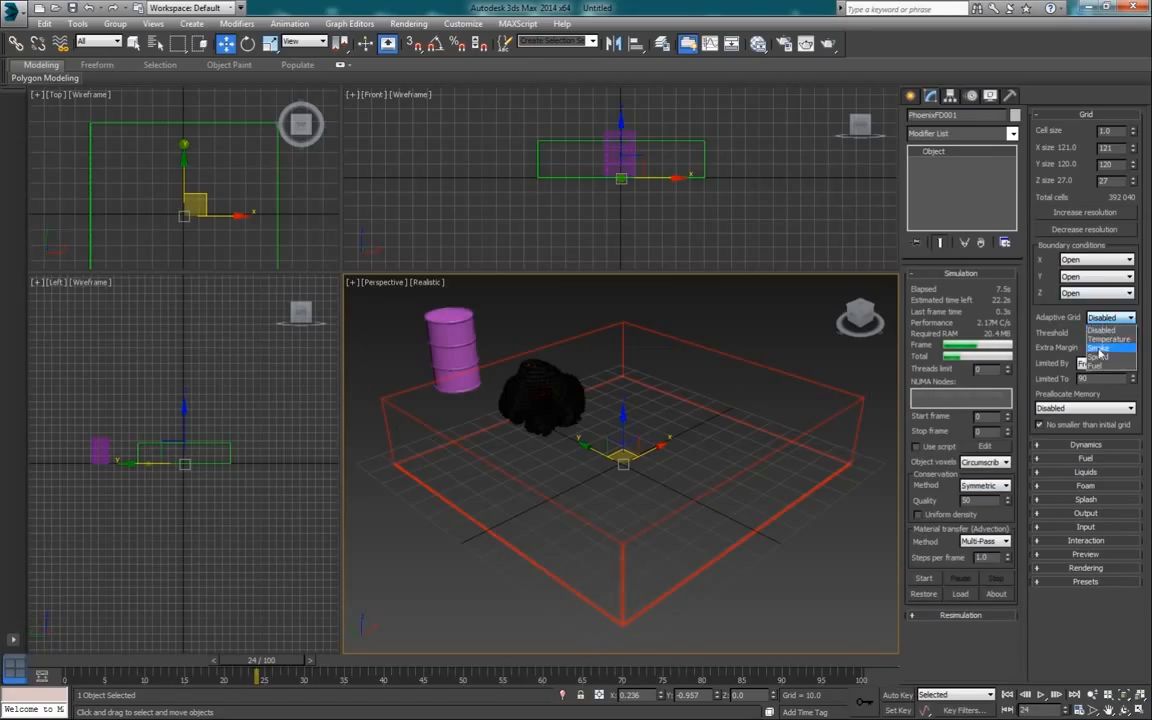
click(1103, 360)
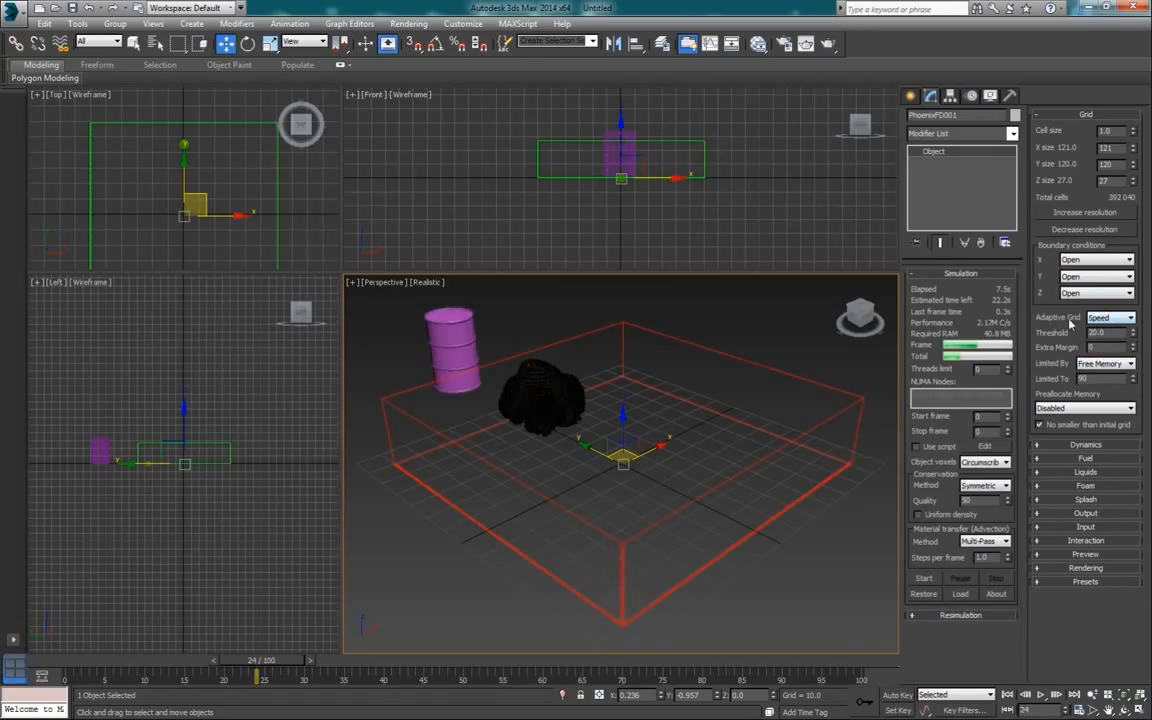
Move the simulator box down to about Z -11.9 so the source sits inside it, and start the simulation.
click(652, 147)
drag(623, 122, 624, 141)
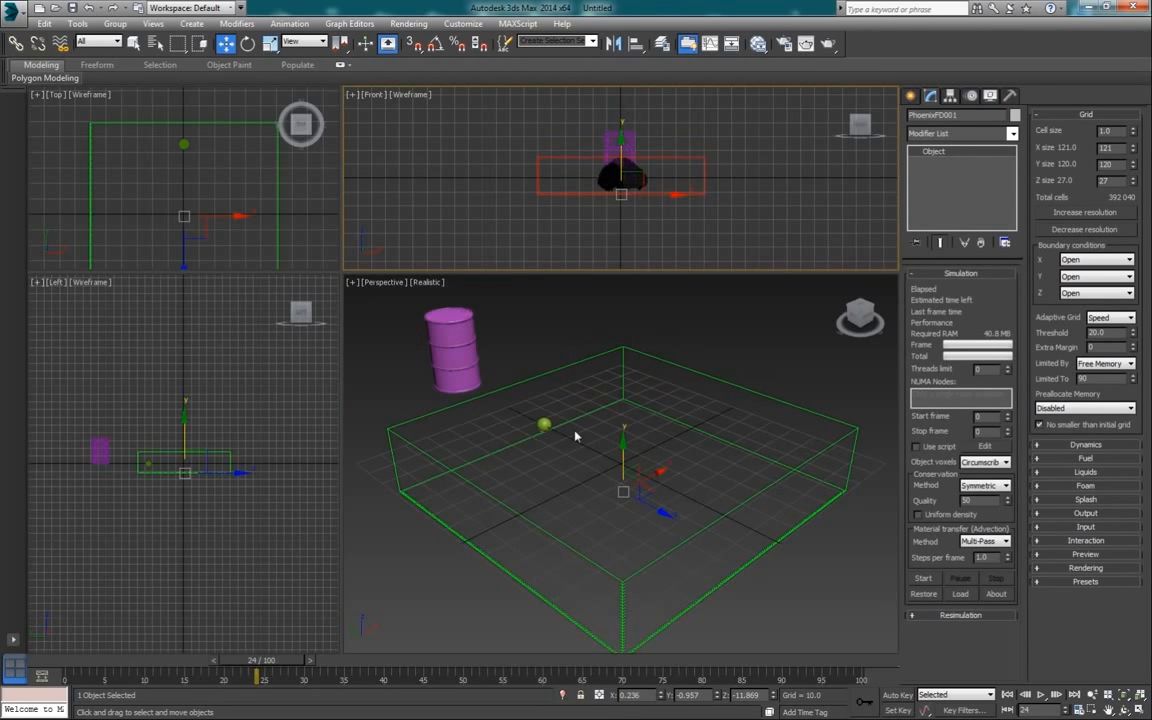
click(923, 579)
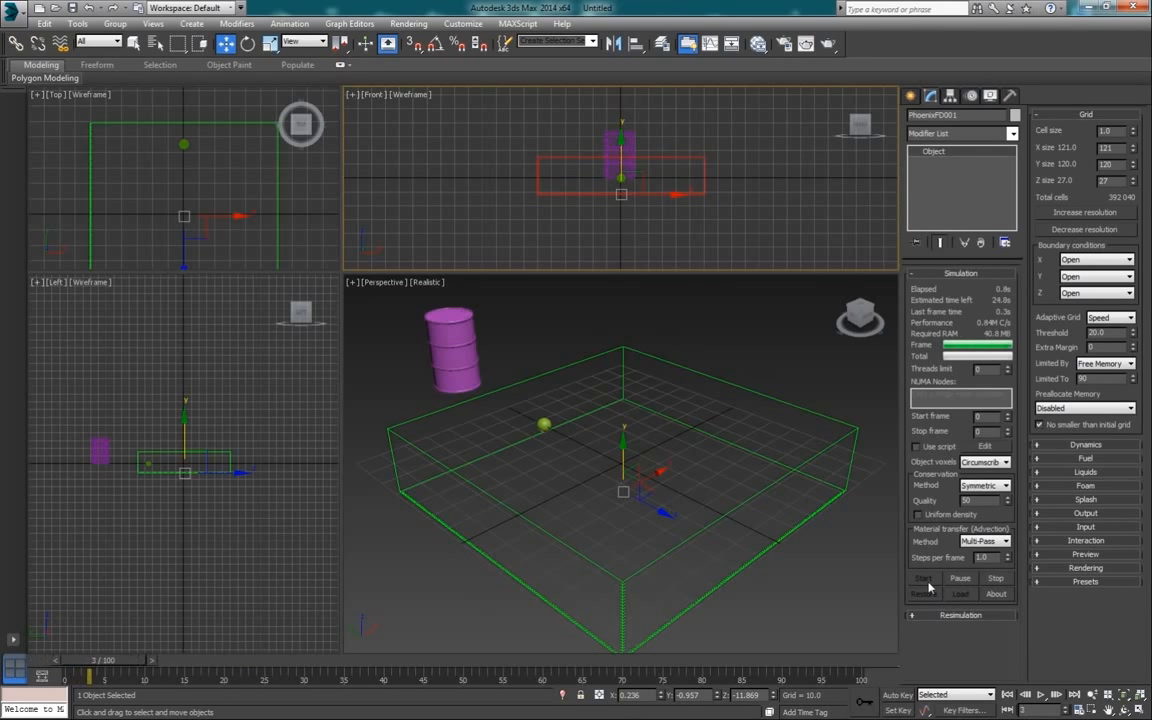